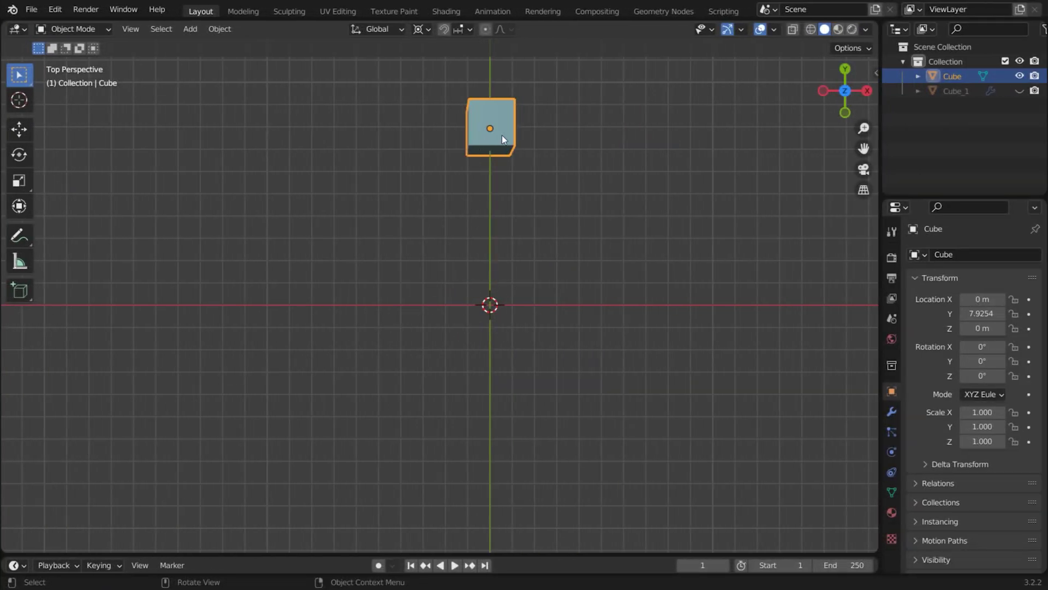
Step: Spin the cube's mesh into a full 360° ring of 15 cube copies around the origin
key(Tab)
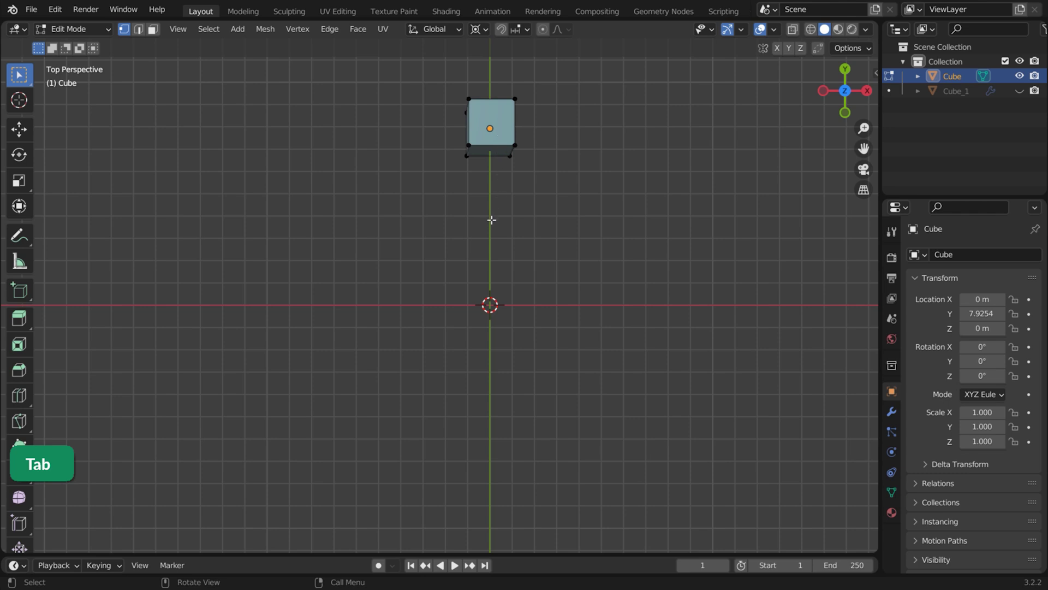
key(a)
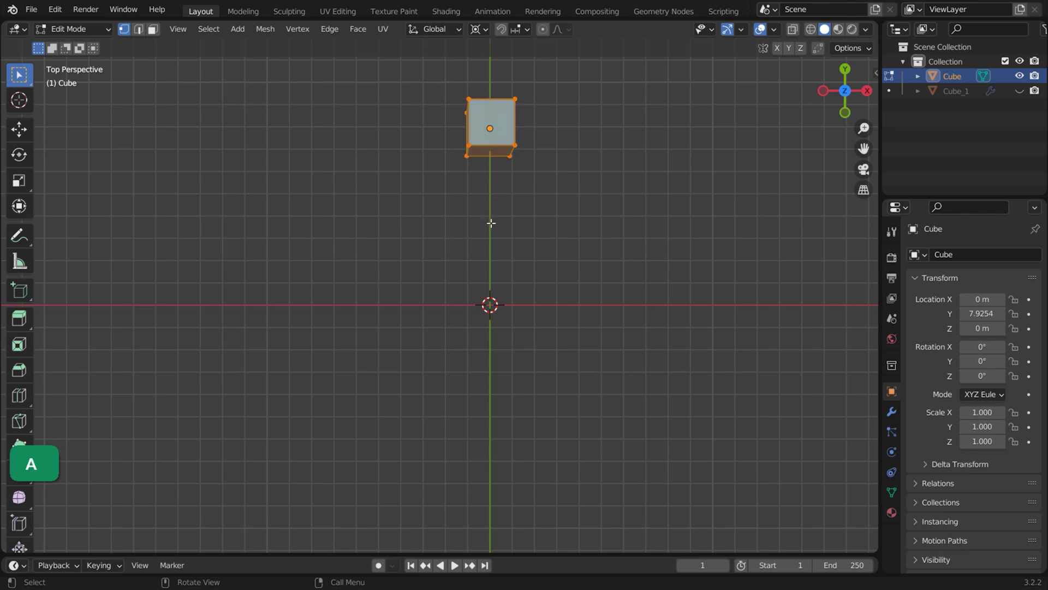
key(alt+e)
key(s)
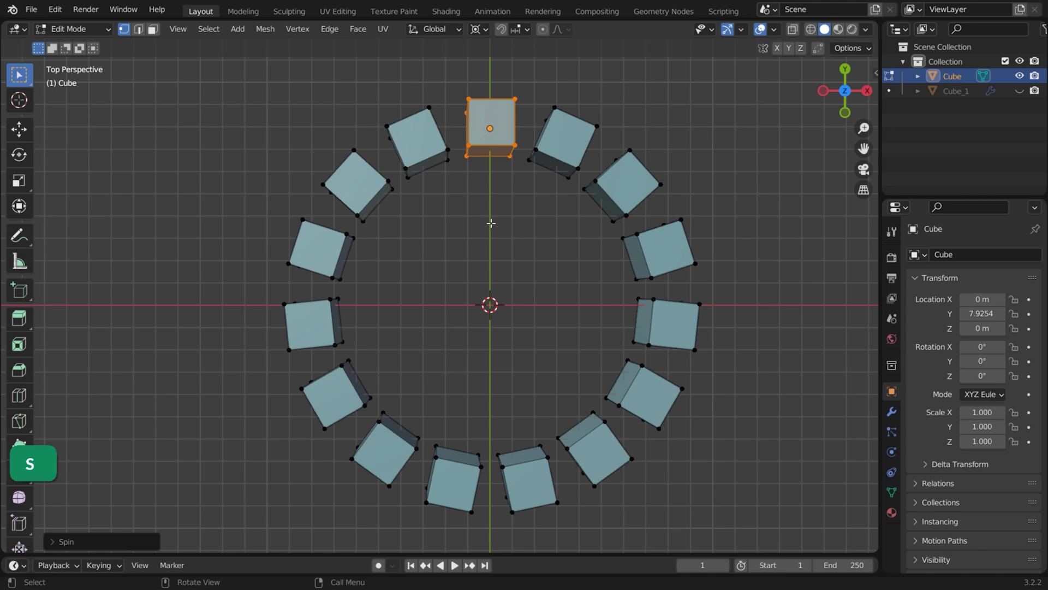
click(107, 541)
mouse_move(164, 384)
mouse_down()
mouse_move(134, 384)
mouse_move(242, 391)
mouse_move(241, 382)
mouse_up()
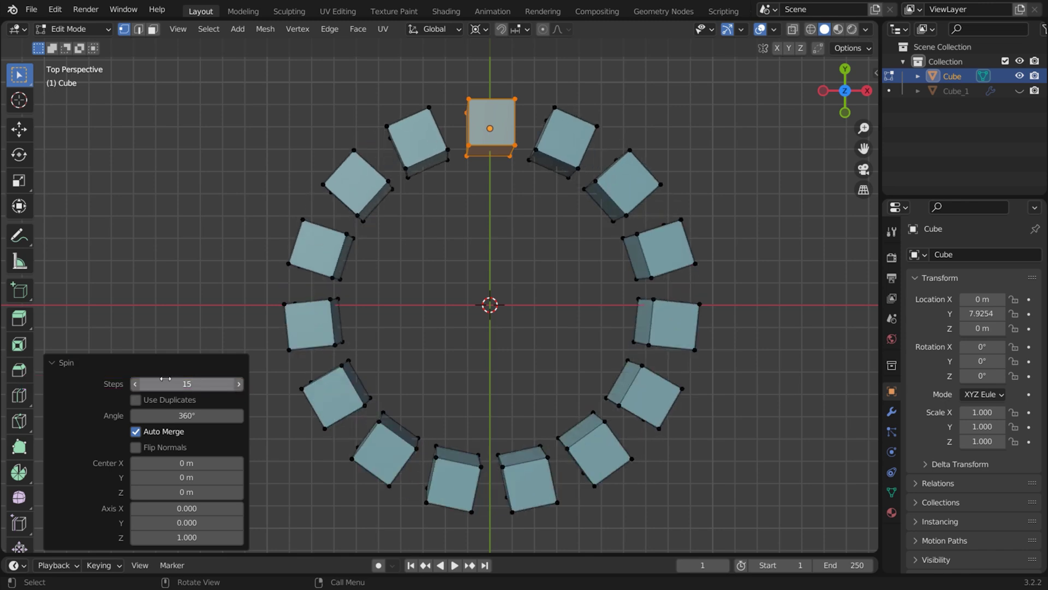
click(90, 364)
key(Tab)
Step: Unhide the sphere Cube_1, deselect everything, and set the pivot point to 3D Cursor
click(1019, 91)
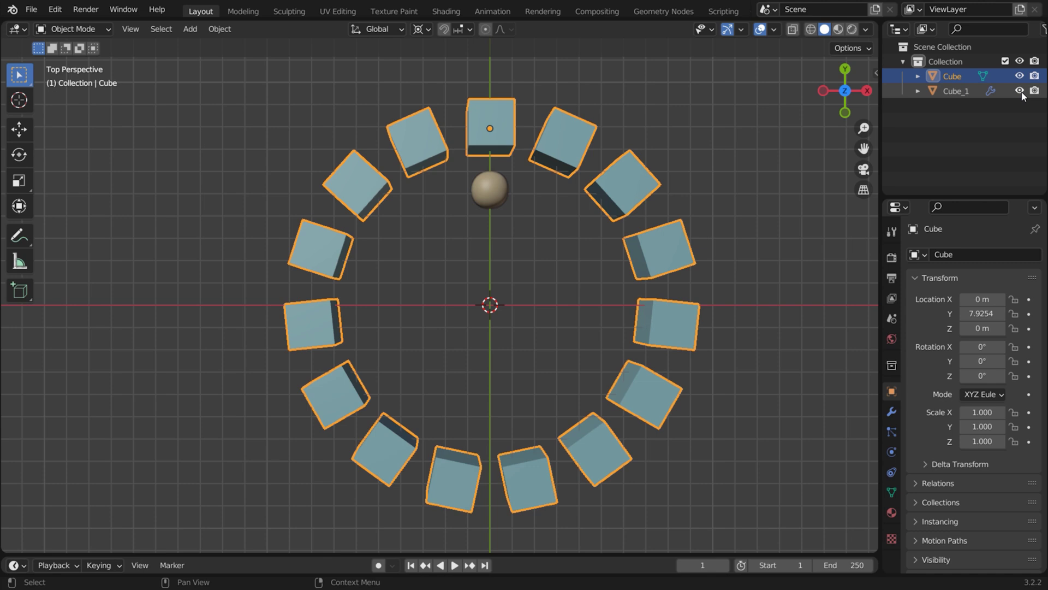
click(293, 62)
click(420, 29)
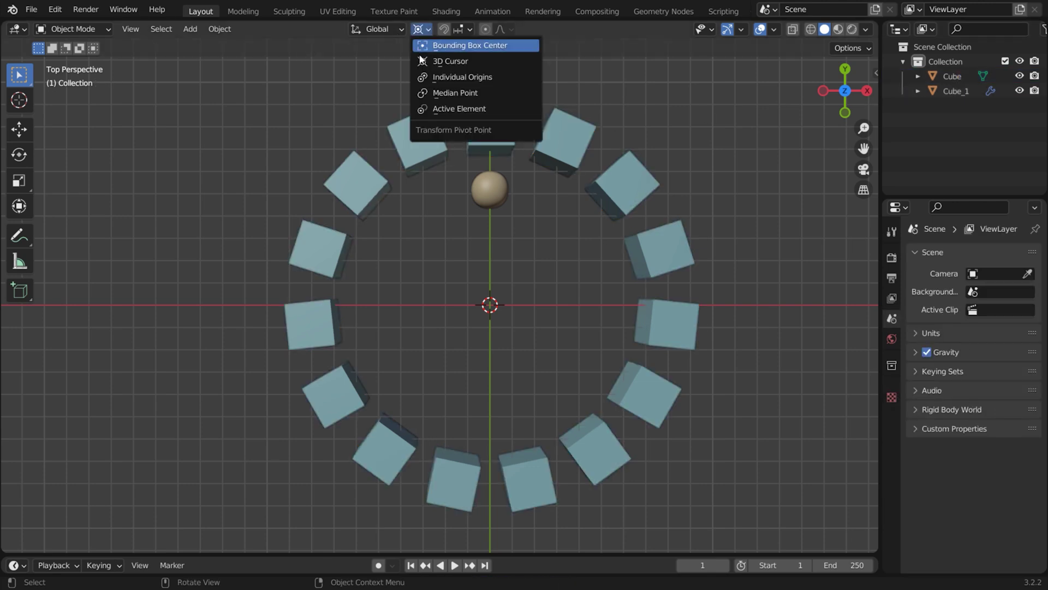
click(463, 63)
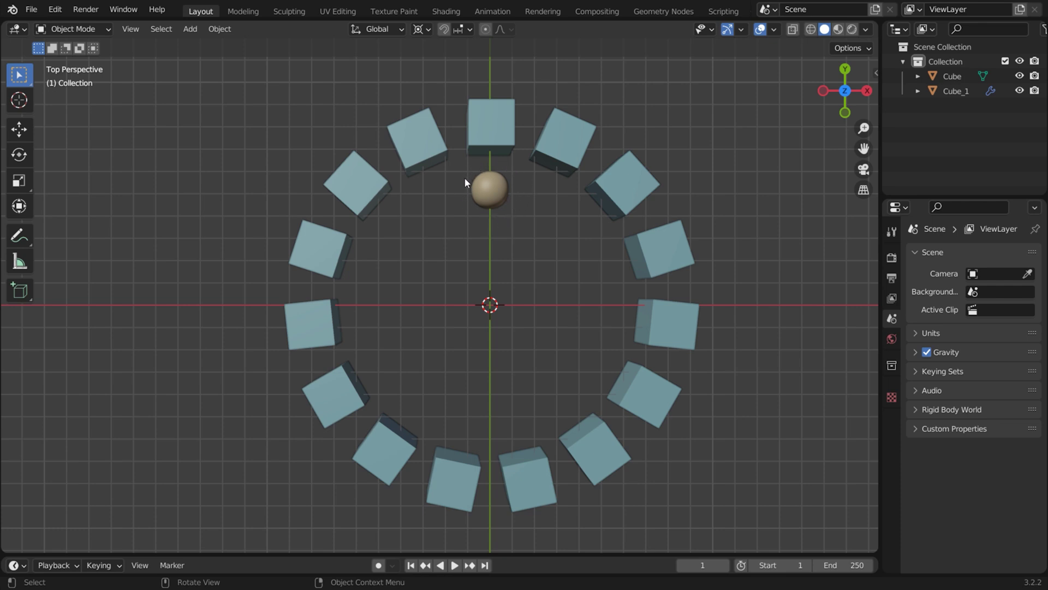
Step: In top view, duplicate the sphere in 30° rotations around the cursor into a ring of twelve
click(490, 178)
key(KP_7)
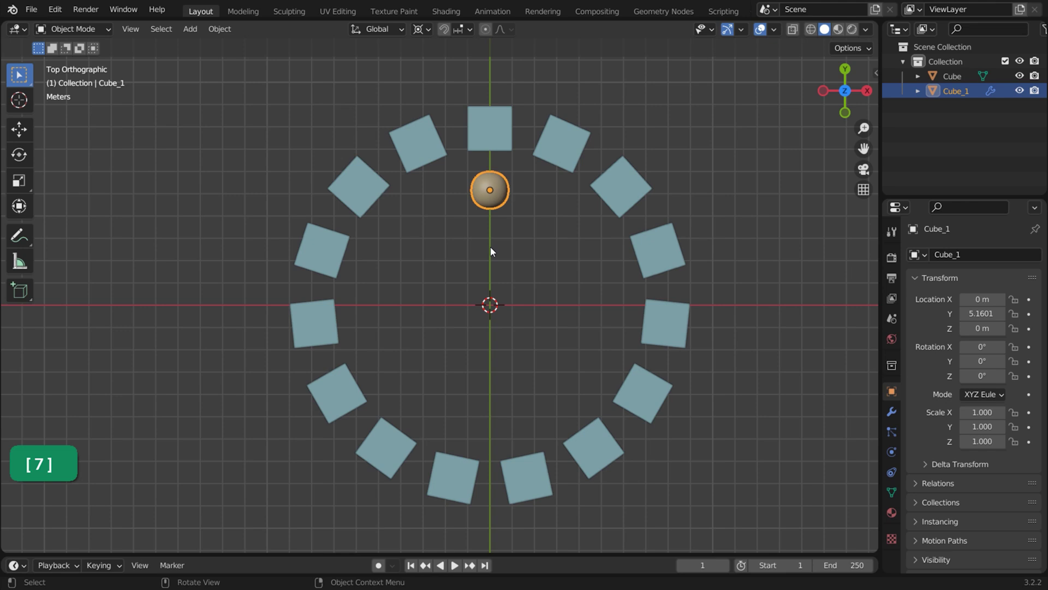
key(shift+d)
key(r)
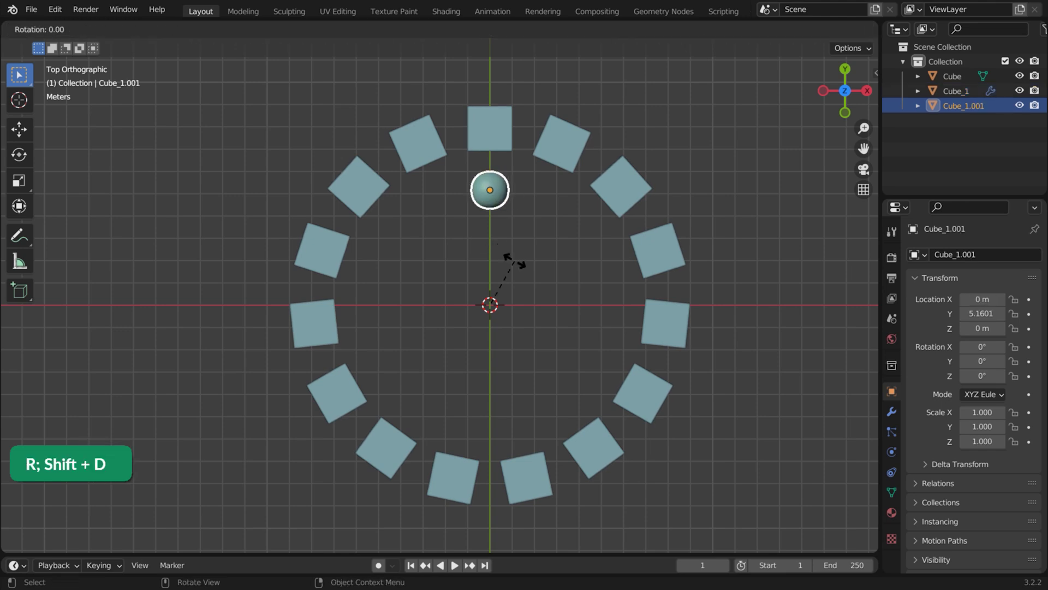
text(30)
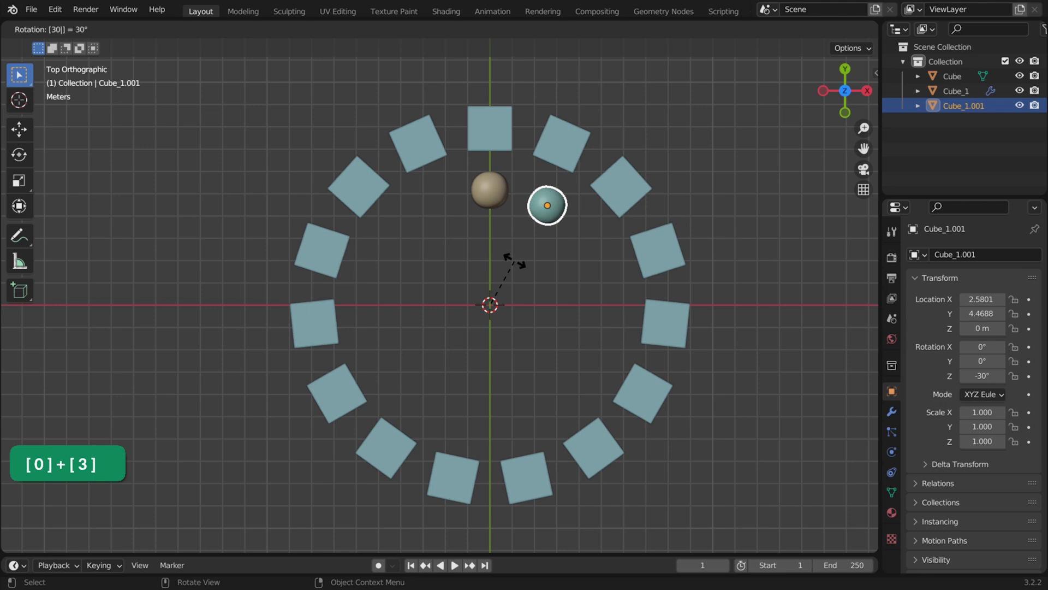
key(Return)
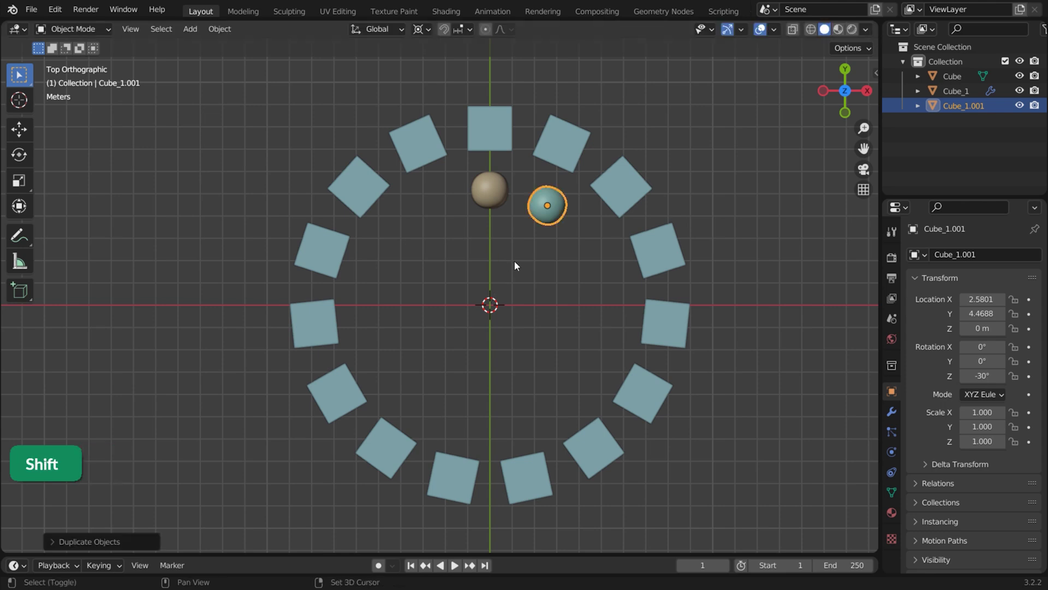
key(shift+r)
key(shift+r)
key(shift+r)
key(shift+r)
key(shift+r)
key(shift+r)
key(shift+r)
key(shift+r)
key(shift+r)
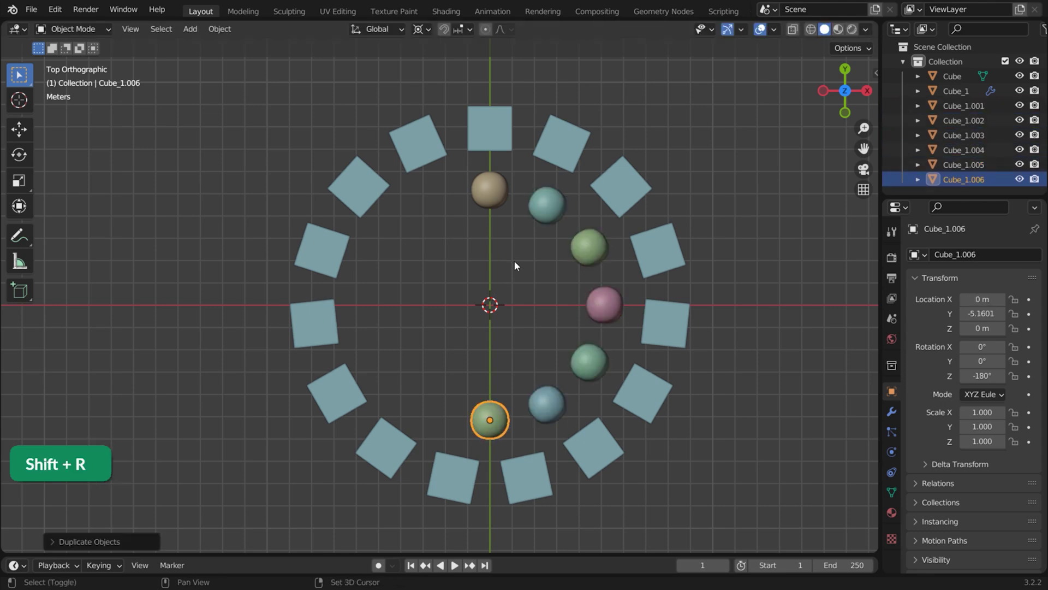
key(shift+r)
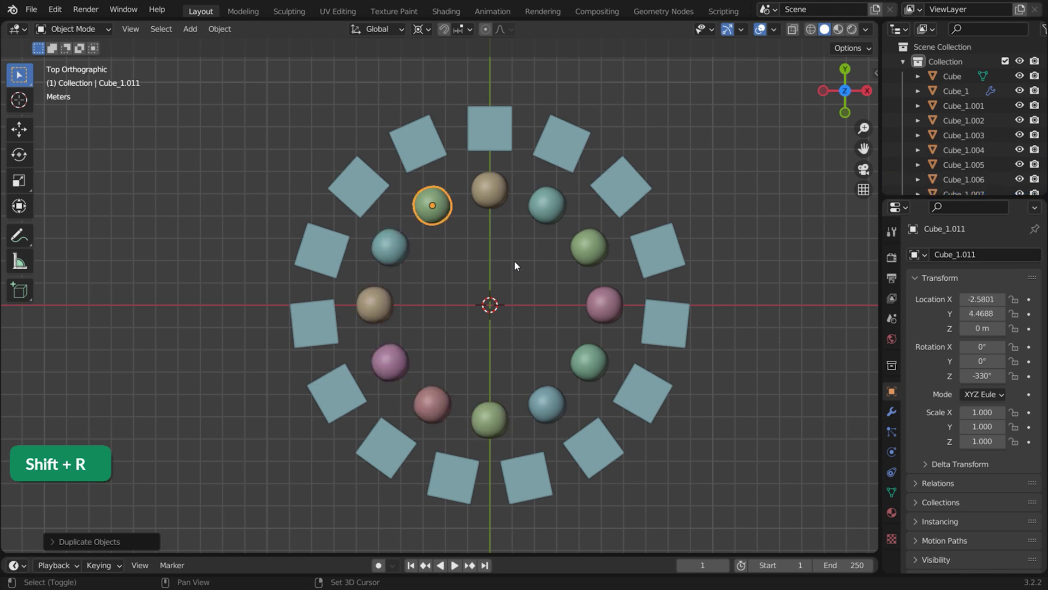
click(492, 203)
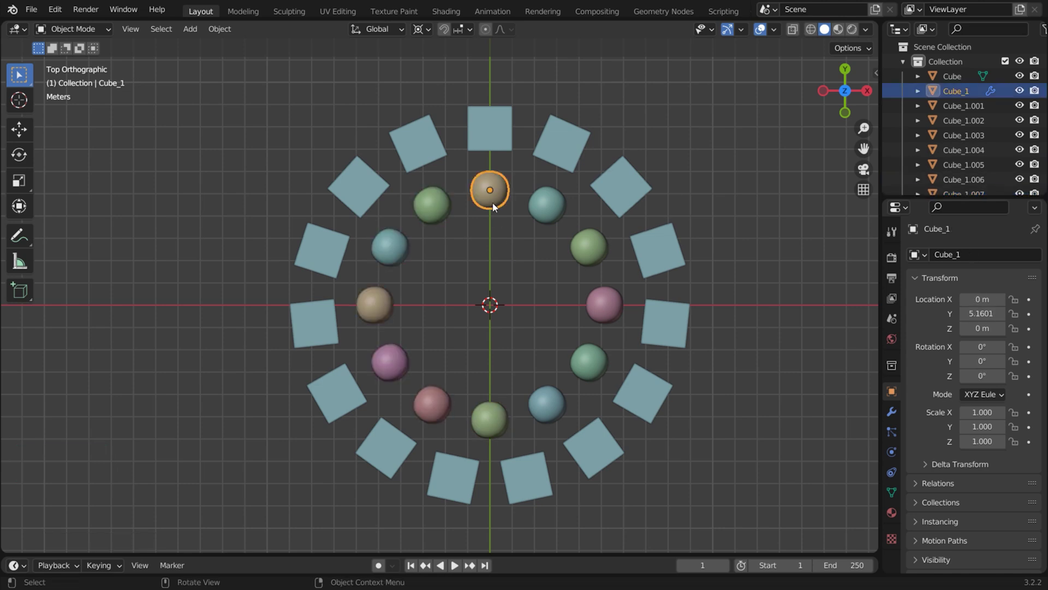
Step: In right side view, build a vertical ring of sphere copies at 30° and delete the overlap
key(KP_3)
key(shift+d)
text(r)
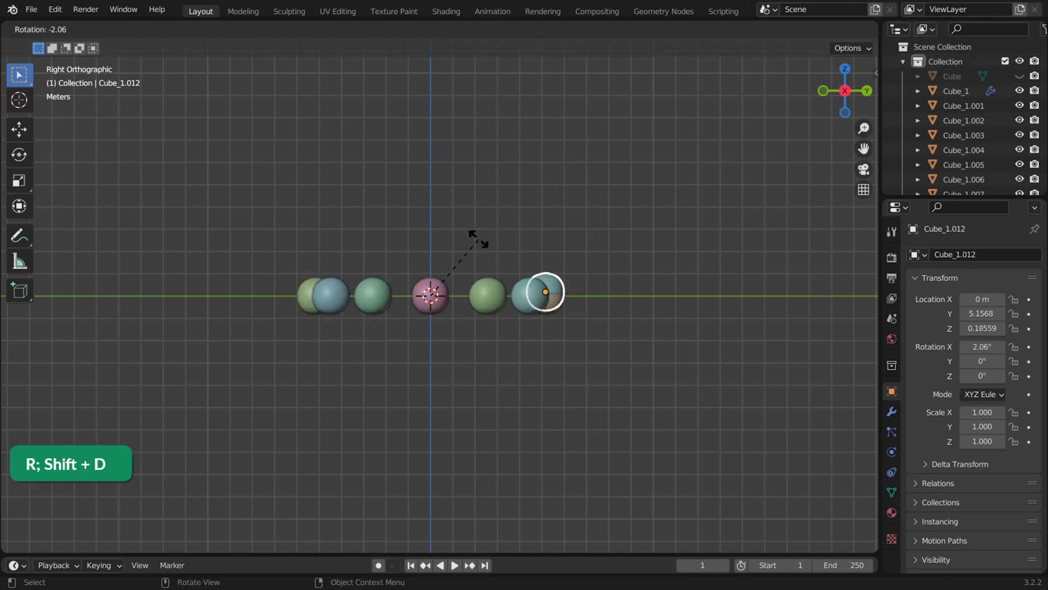
text(30)
key(Return)
key(shift+r)
key(shift+r)
key(shift+r)
key(shift+r)
key(shift+r)
key(shift+r)
key(shift+r)
key(shift+r)
key(shift+r)
key(shift+r)
key(shift+r)
key(Delete)
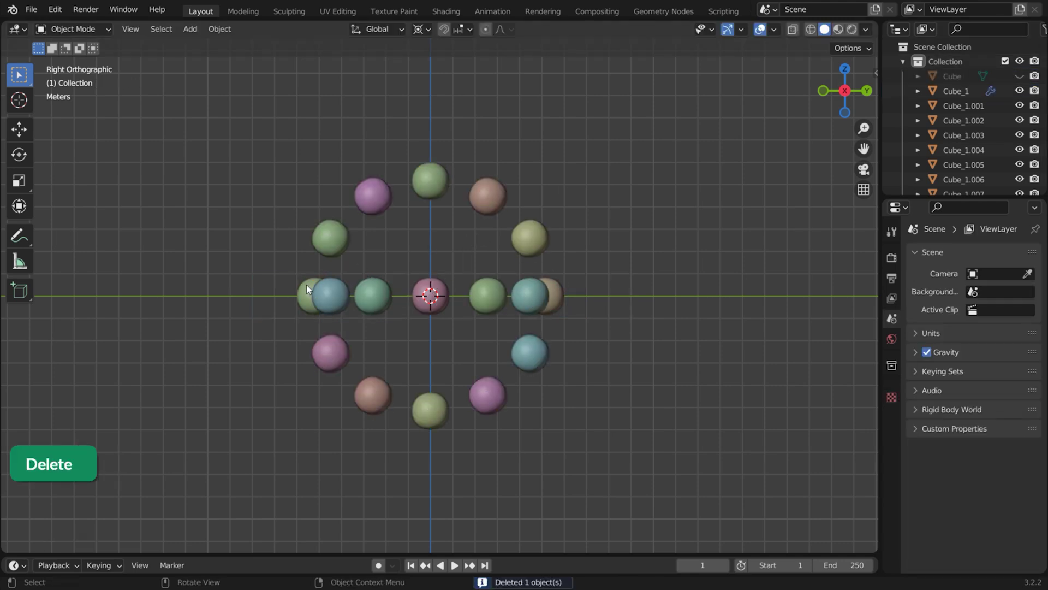
Step: In front view, add another 30° ring of sphere copies and delete three overlapping extras
click(306, 284)
key(KP_1)
key(shift+d)
text(r30)
key(Return)
key(shift+r)
key(shift+r)
key(shift+r)
key(shift+r)
key(shift+r)
key(shift+r)
key(shift+r)
key(shift+r)
key(shift+r)
key(shift+r)
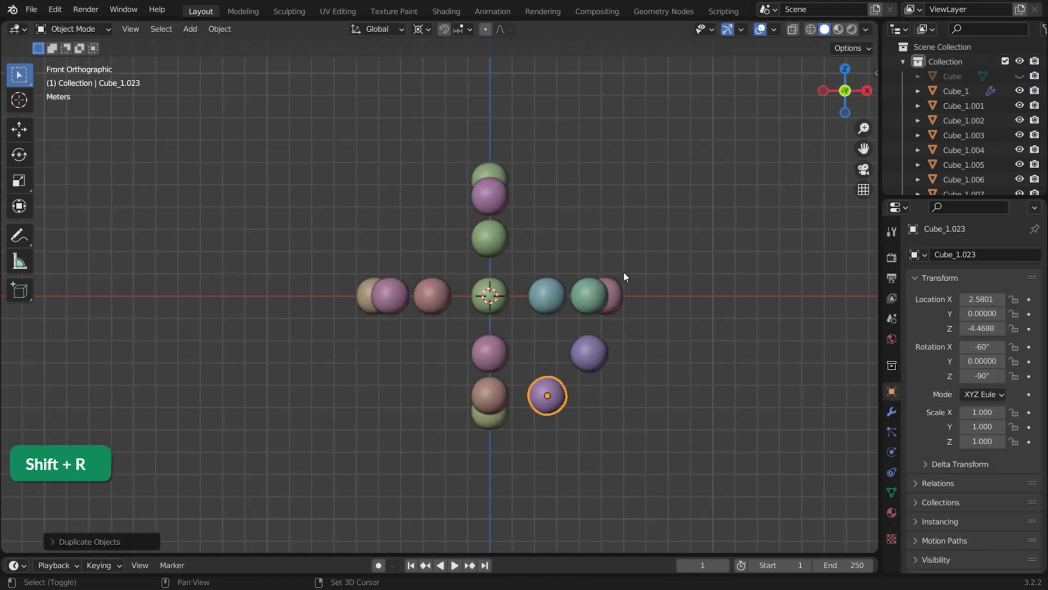
key(Delete)
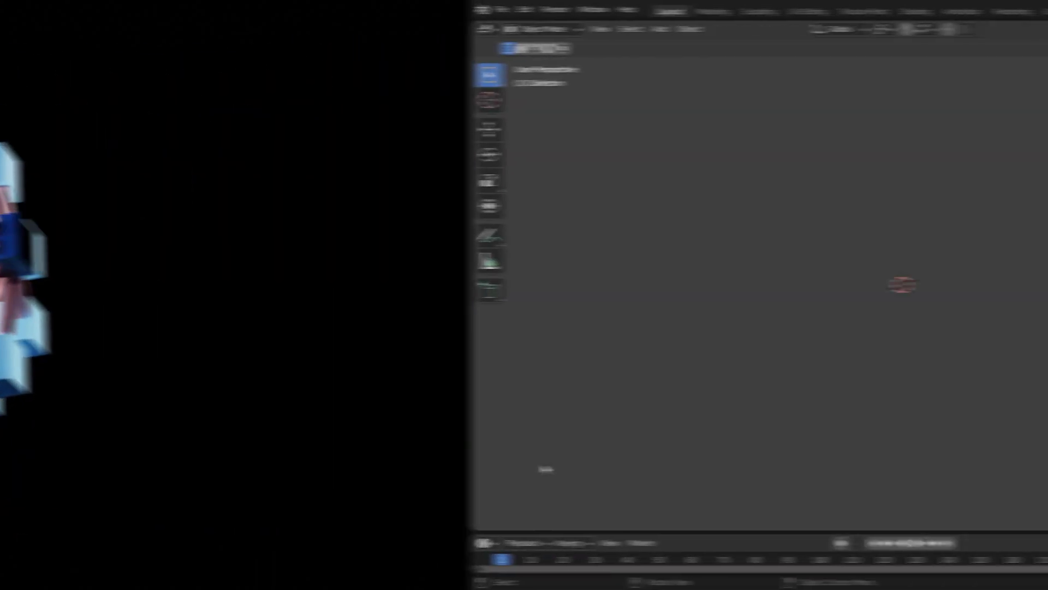
Step: Add a Suzanne monkey mesh to the scene
key(shift+a)
mouse_move(257, 157)
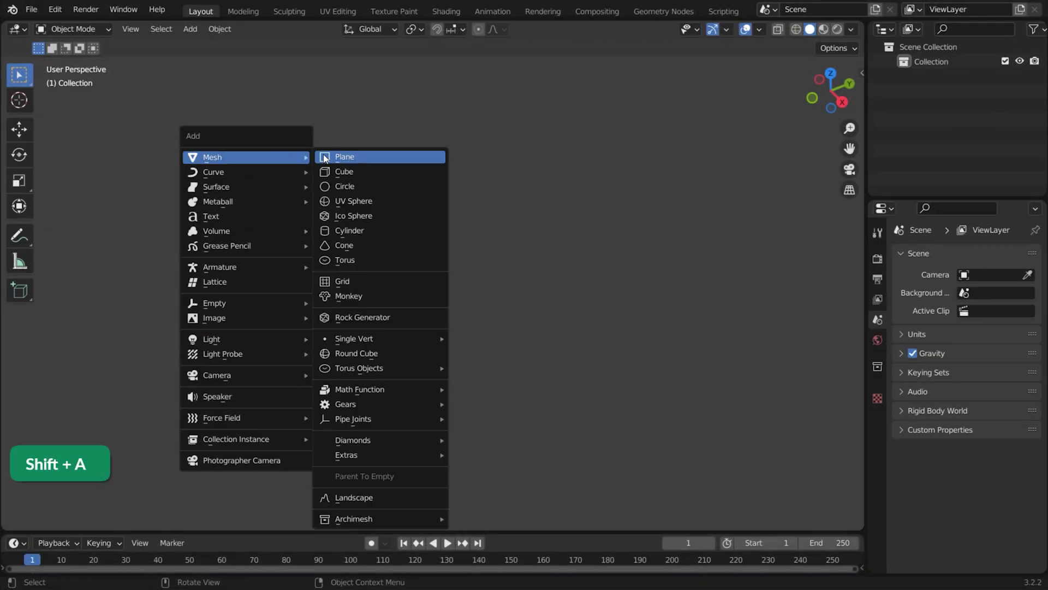
click(396, 306)
middle_drag(396, 306, 566, 199)
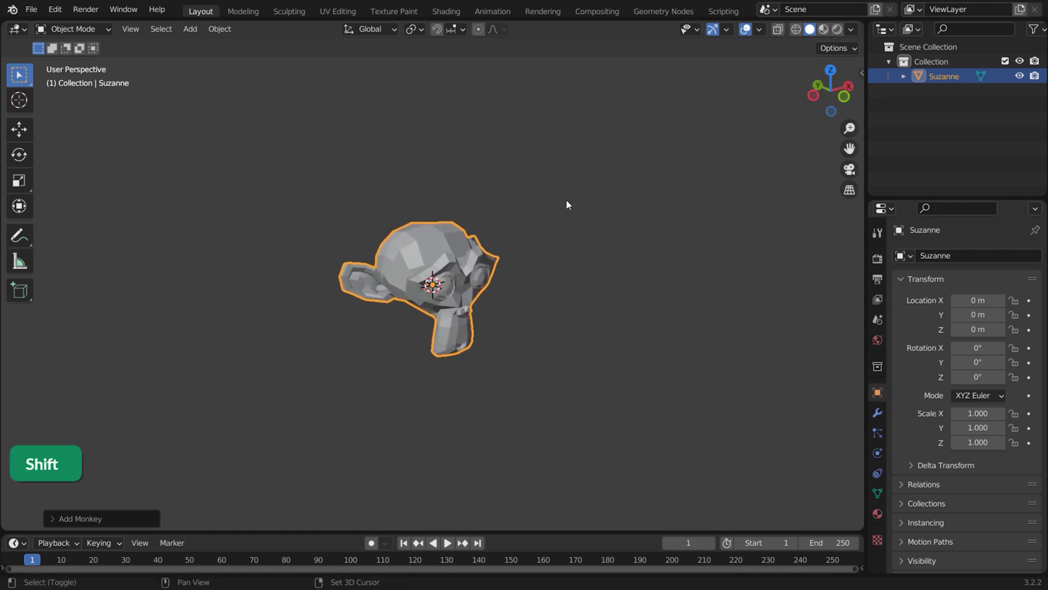
Step: Add a 12-vertex circle and scale it up about 5.283 times around the monkey
key(shift+a)
mouse_move(566, 200)
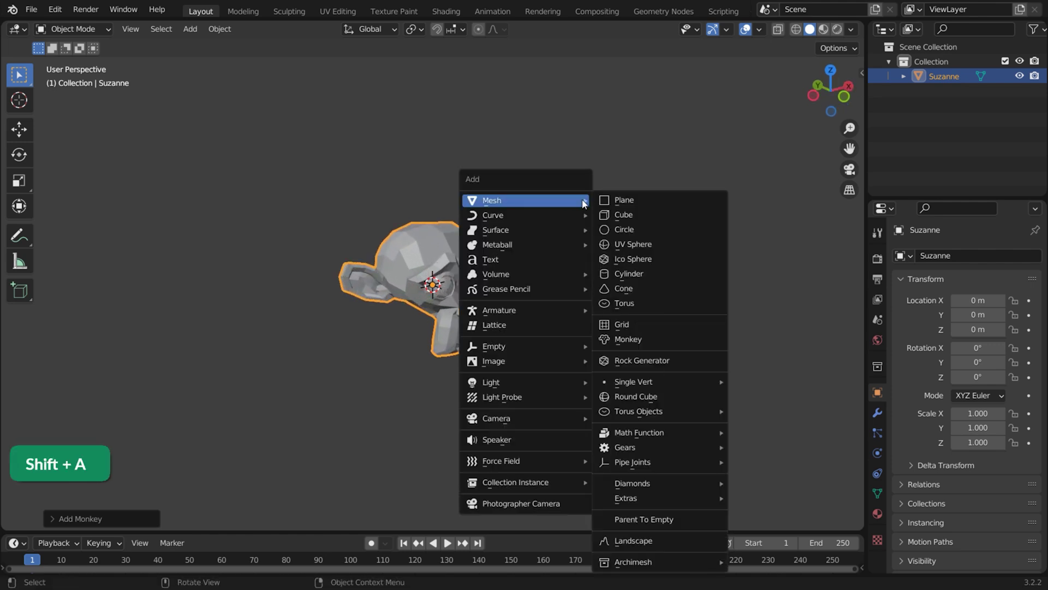
click(649, 237)
click(115, 521)
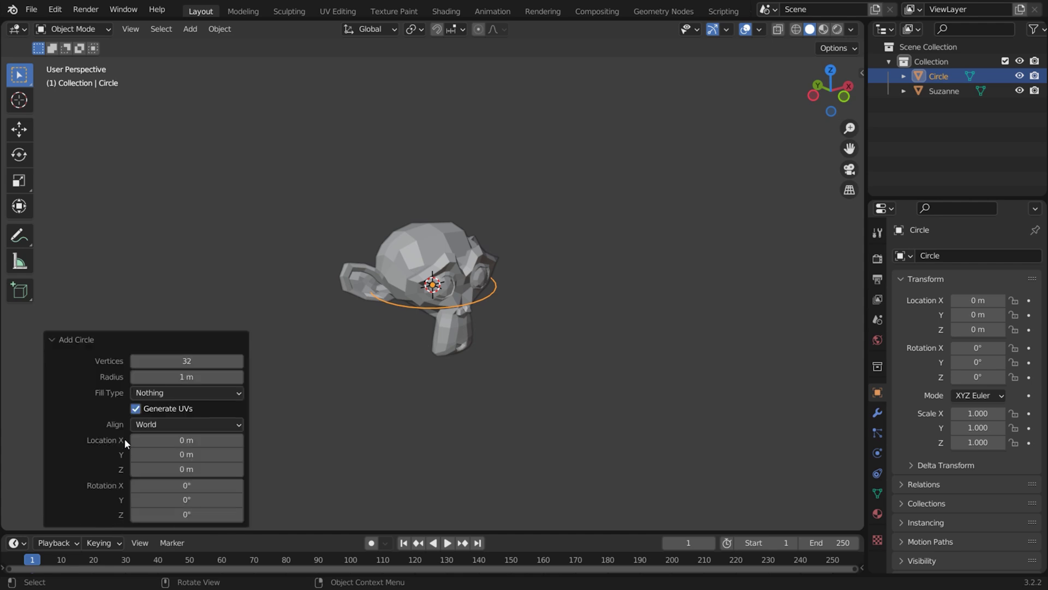
drag(140, 364, 86, 364)
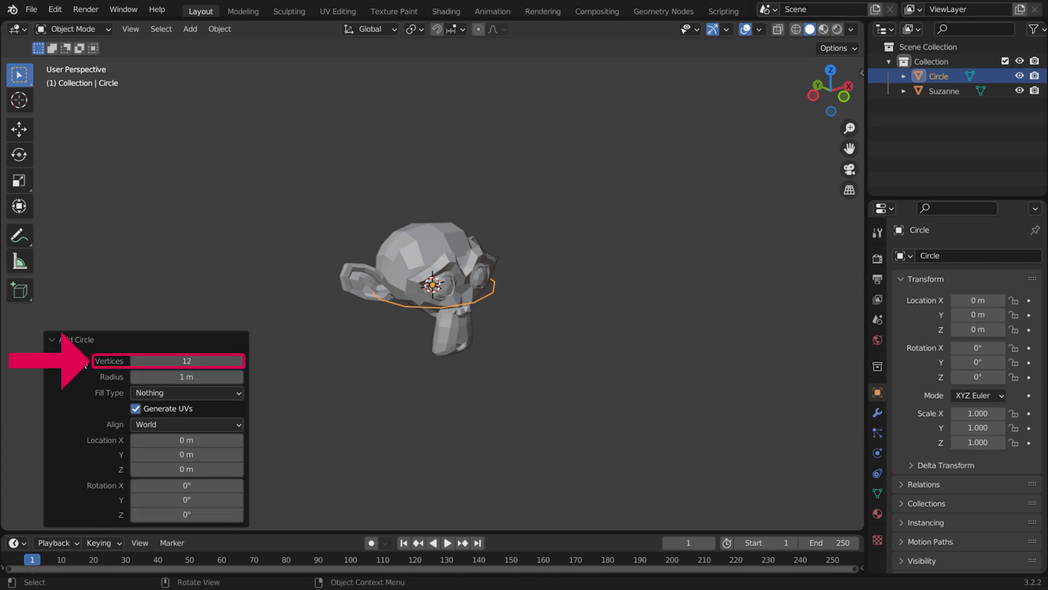
click(80, 341)
key(s)
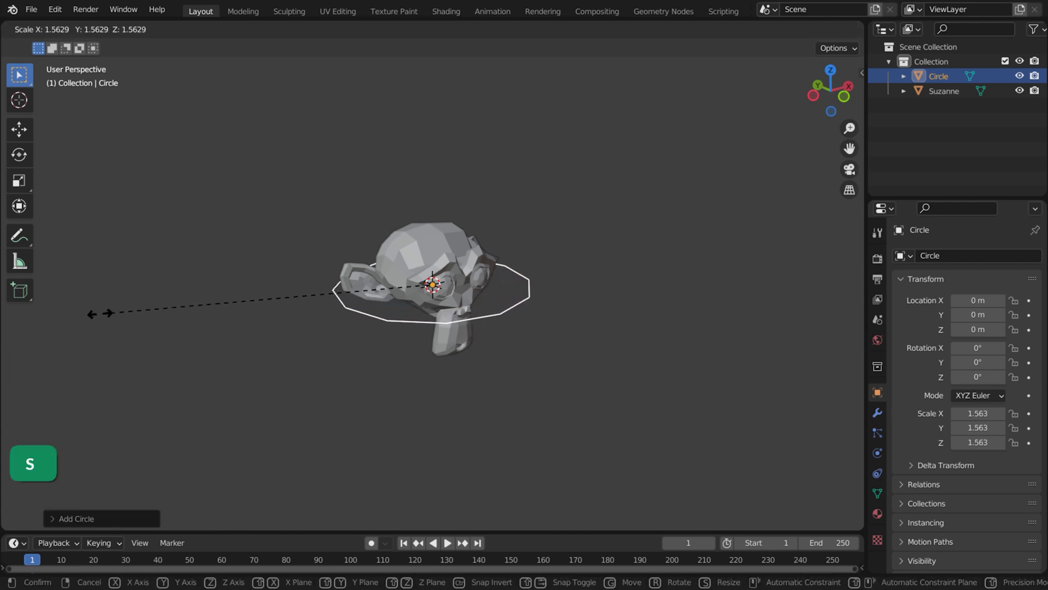
click(173, 320)
ctrl+middle_drag(175, 320, 419, 422)
Step: Parent the monkey to the circle using Vertex parenting
click(434, 306)
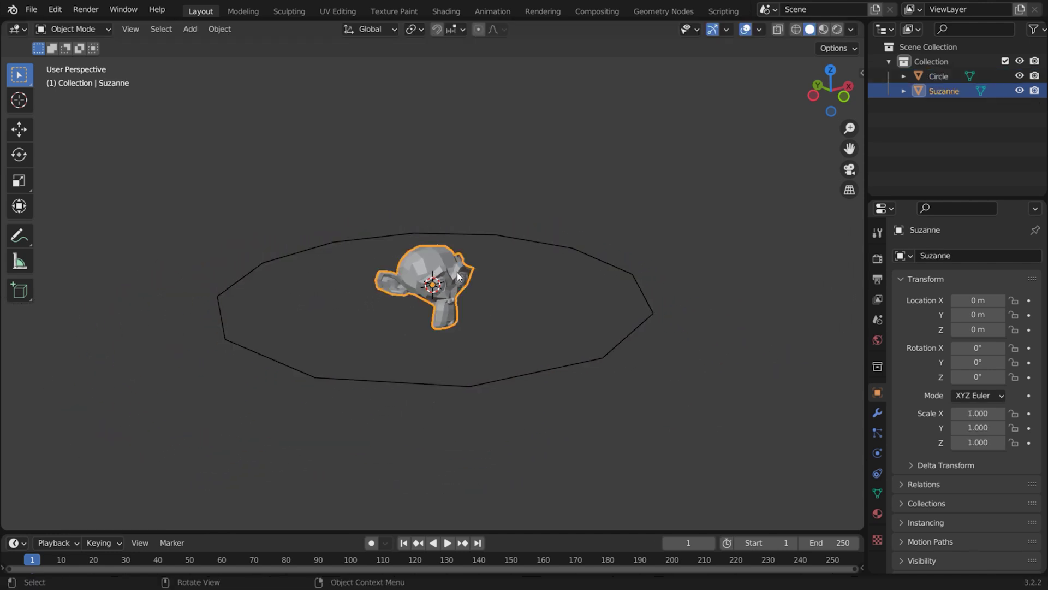
shift+click(385, 382)
key(ctrl+p)
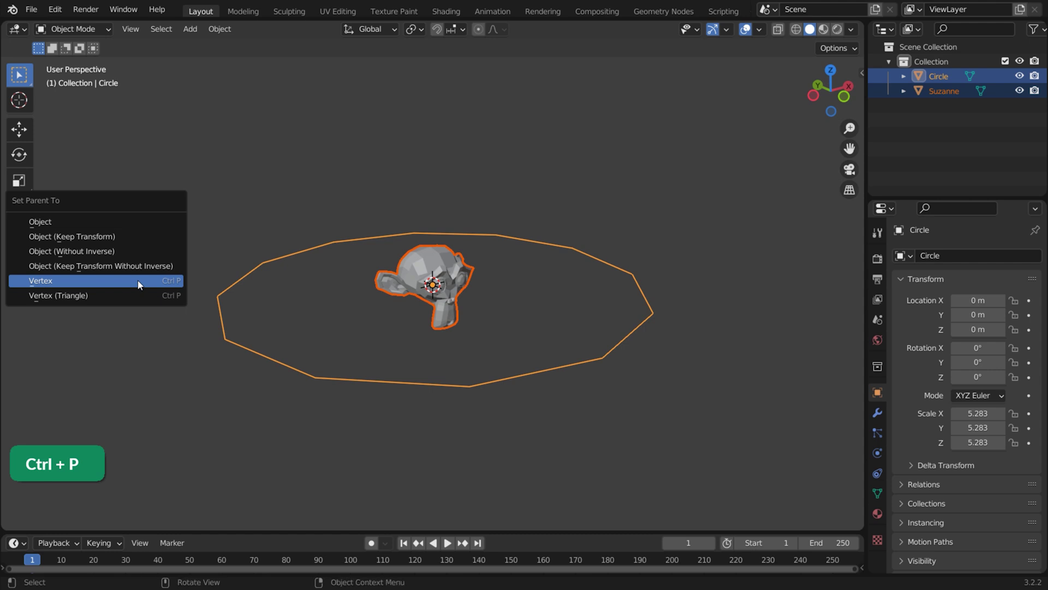
click(96, 282)
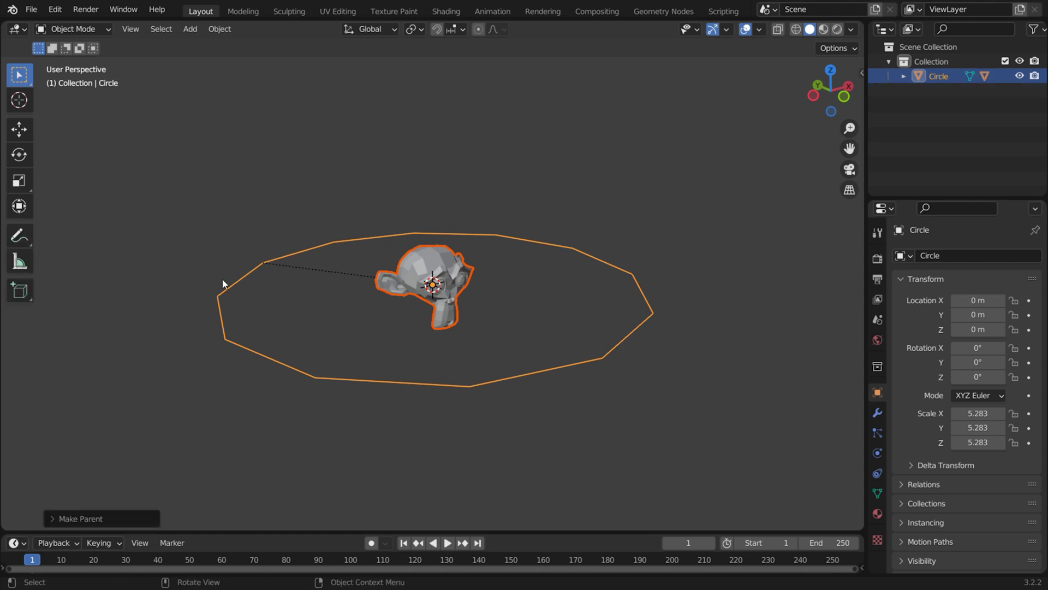
Step: Set the circle's Instancing to Vertices, toggling Align to Vertex Normal on and back off
click(245, 289)
drag(865, 389, 814, 389)
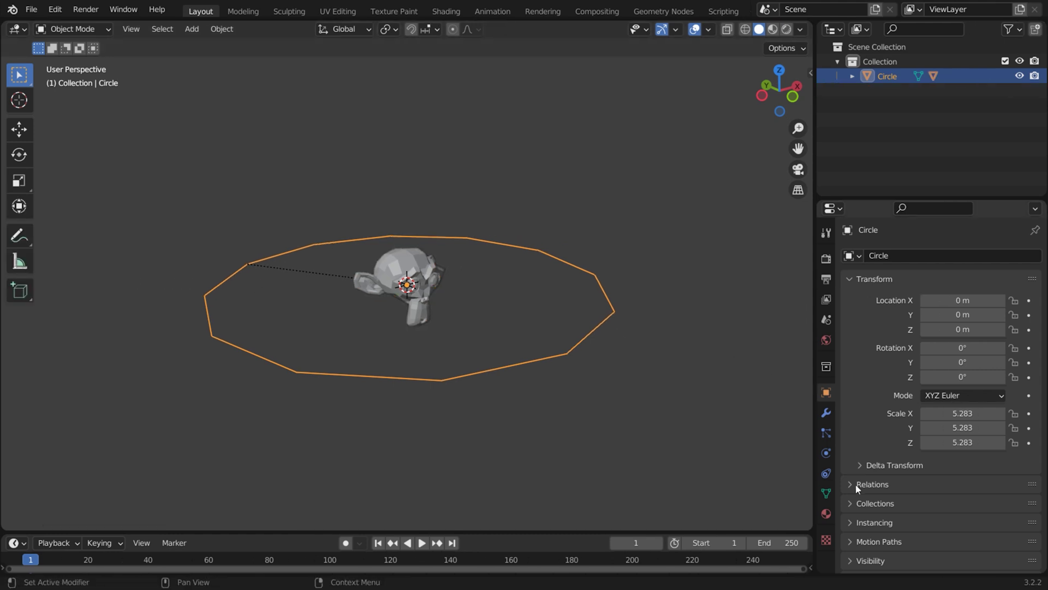
click(874, 522)
scroll(874, 491, down, 3)
click(954, 465)
middle_drag(703, 424, 707, 446)
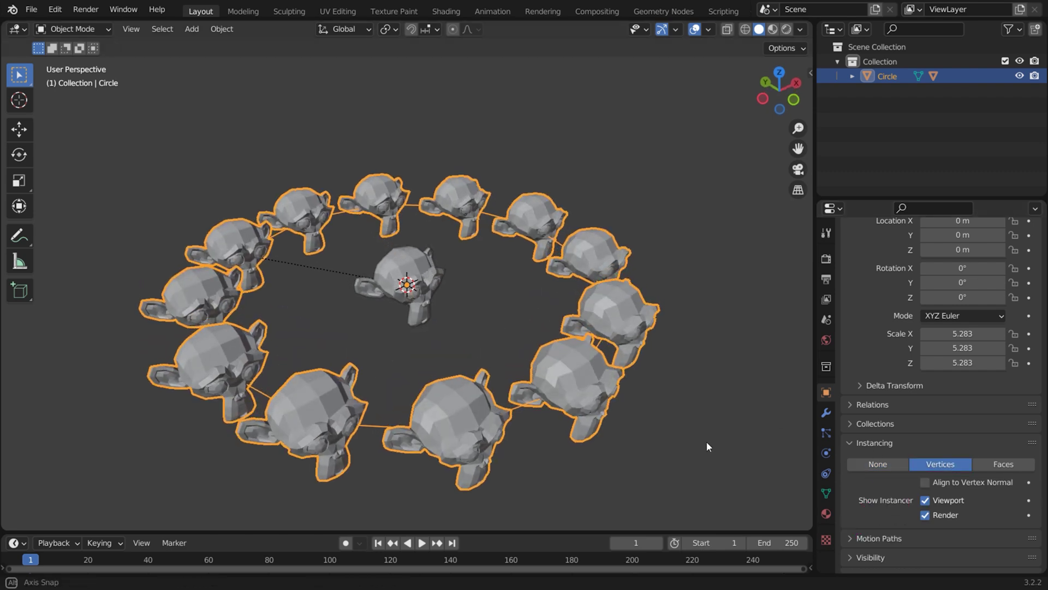
click(925, 483)
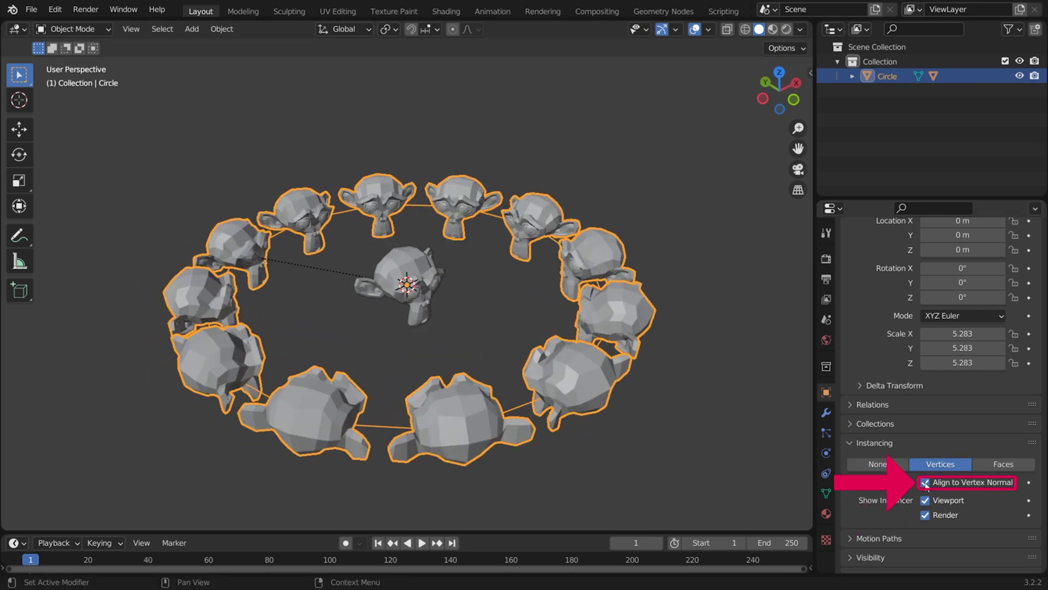
click(925, 483)
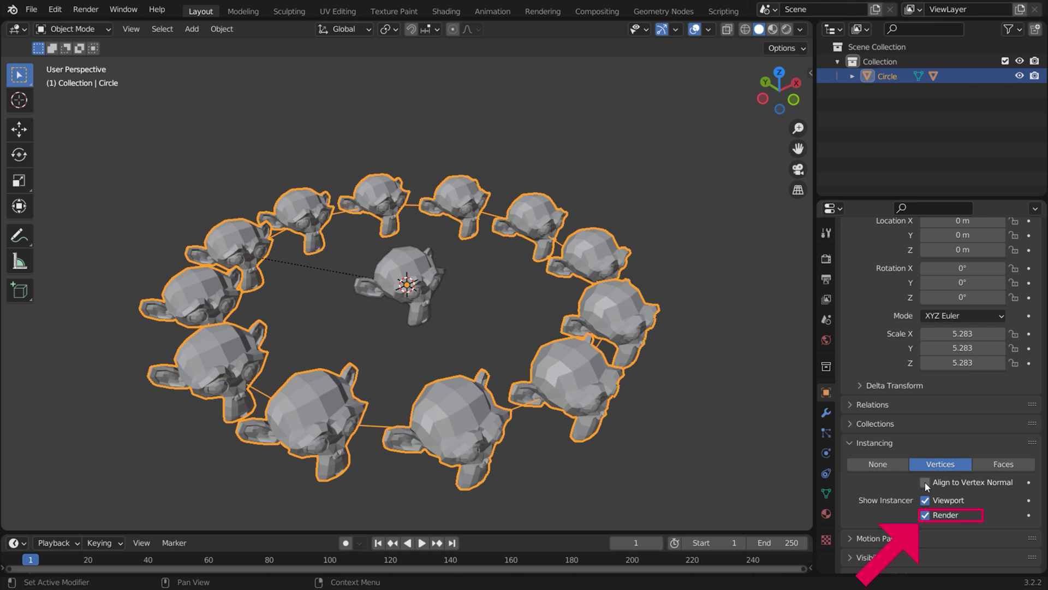
Step: Raise part of the ring along Z with proportional falloff, then select the new scene's cube
key(Tab)
key(g)
key(z)
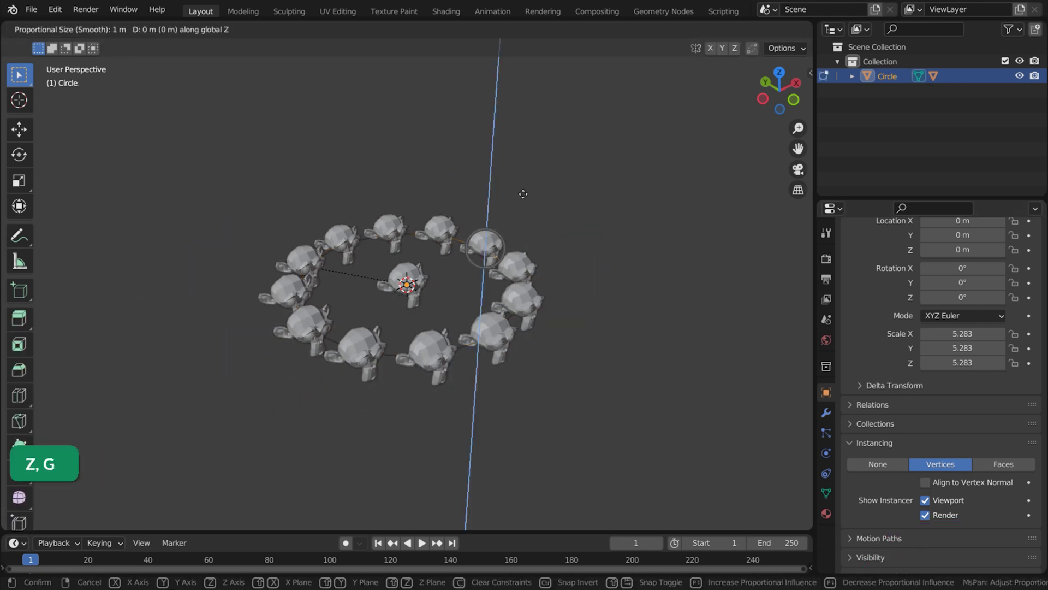
key(g)
key(z)
click(353, 338)
middle_drag(352, 339, 359, 279)
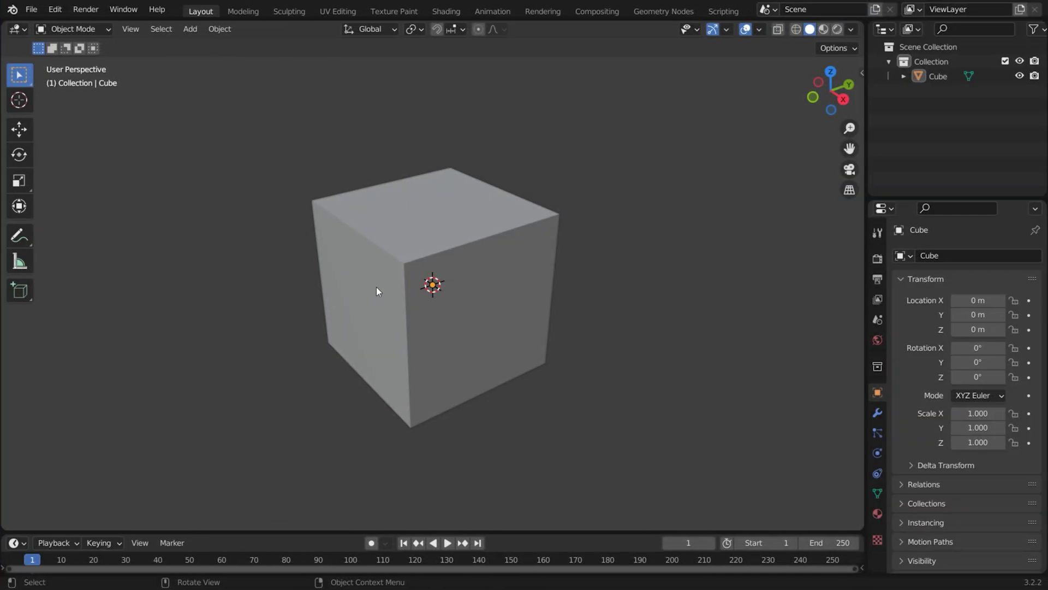
click(377, 291)
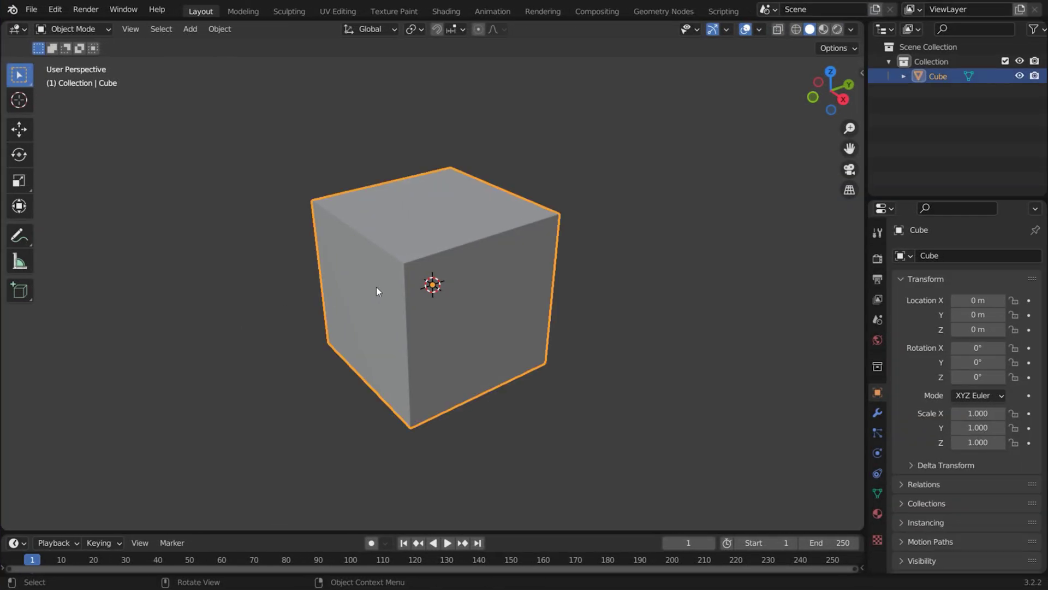
Step: Merge all cube vertices At Center and move the single vertex out along X
key(Tab)
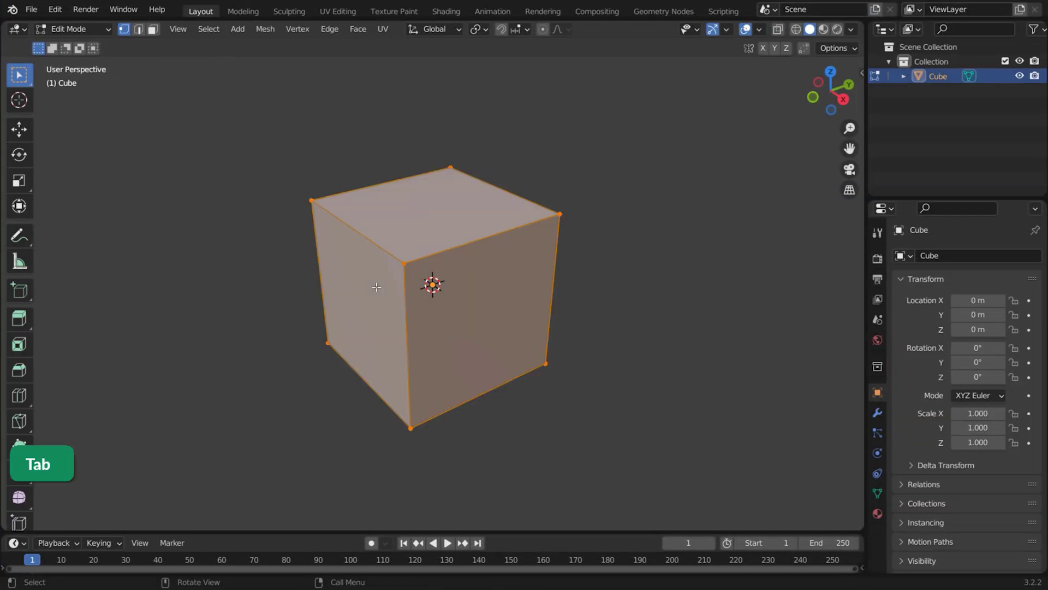
key(m)
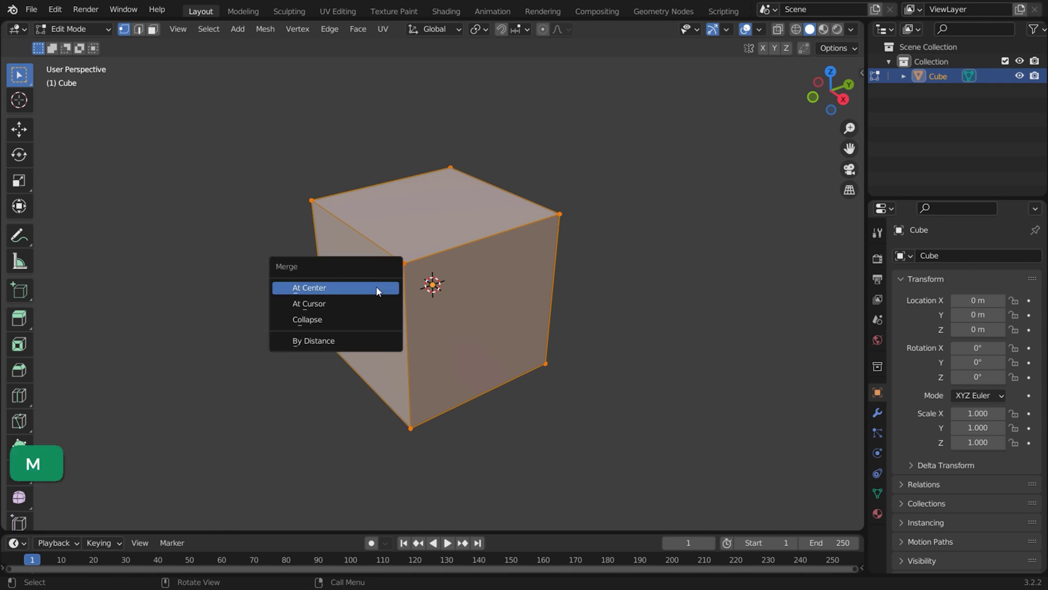
click(300, 289)
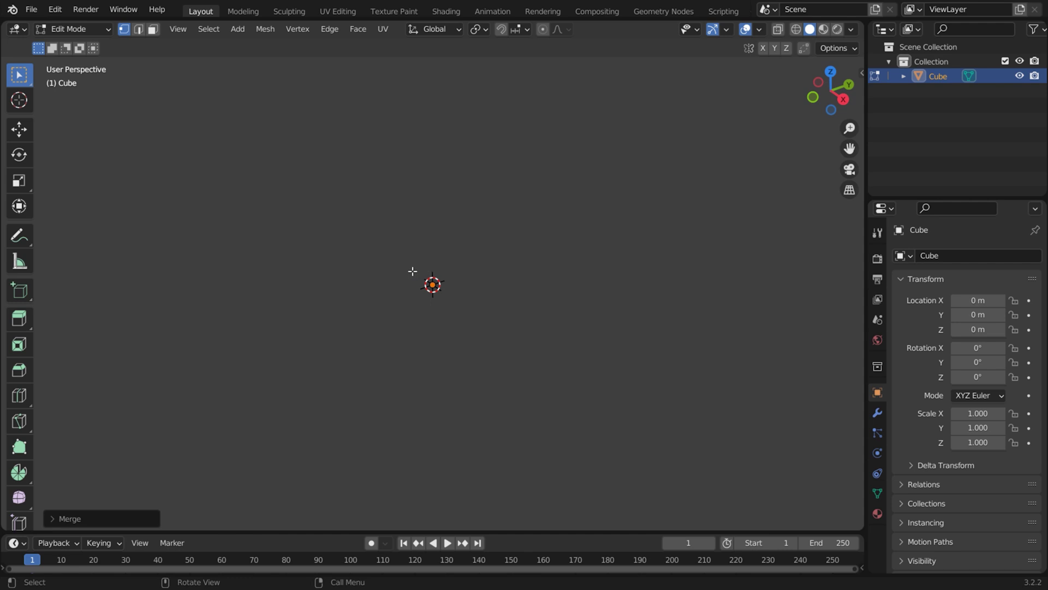
key(a)
key(g)
key(x)
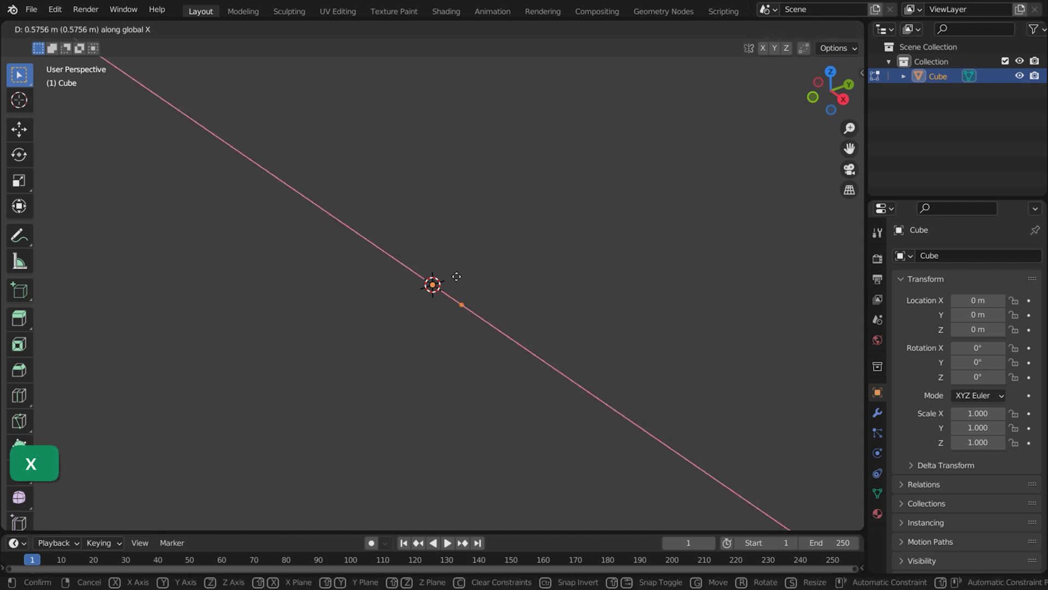
click(606, 358)
key(Tab)
Step: Add a Screw modifier to the object so the vertex revolves into a circle
click(877, 412)
drag(866, 421, 809, 421)
click(885, 255)
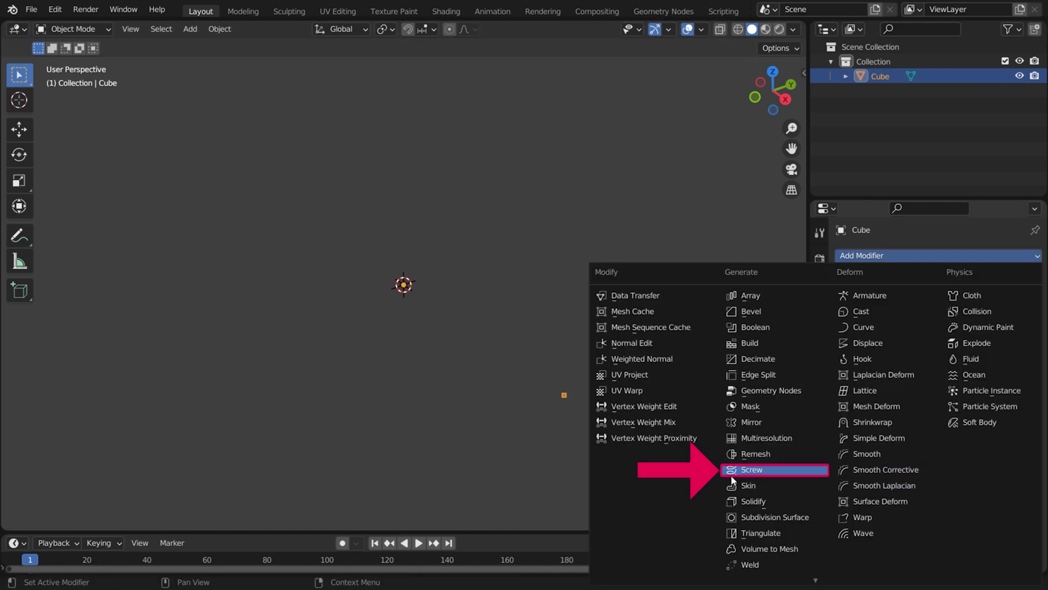
click(787, 477)
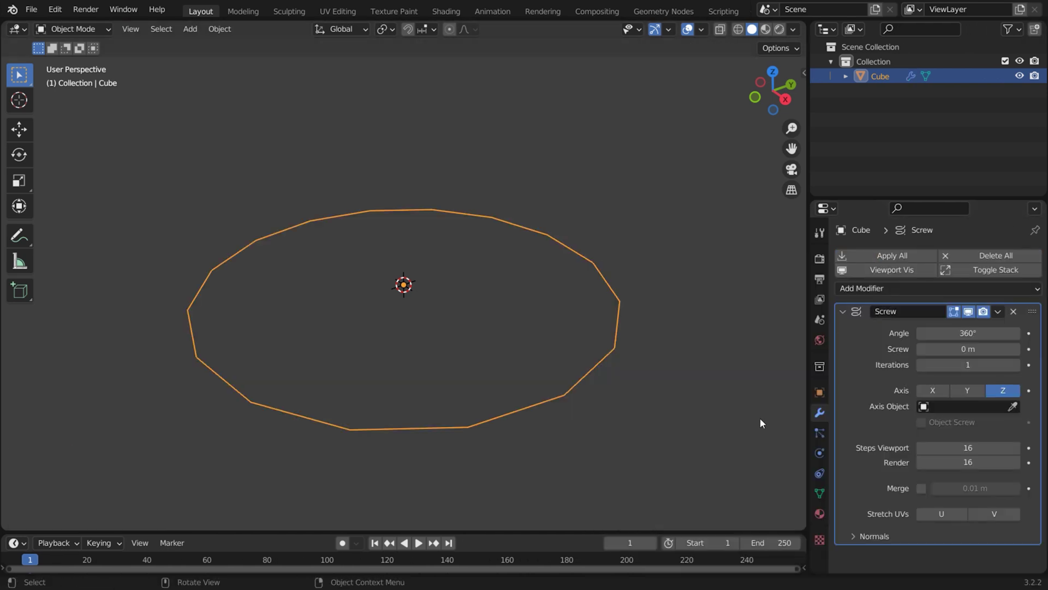
Step: Add a monkey with subdivision level 1 and shade it smooth
key(shift+a)
click(361, 405)
key(ctrl+1)
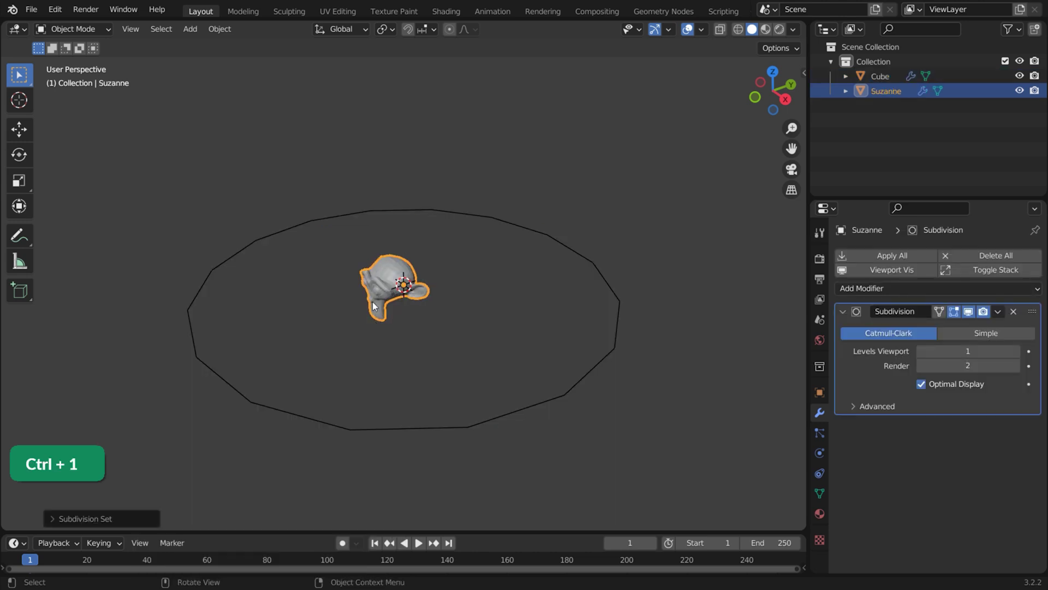
right_click(368, 304)
click(367, 303)
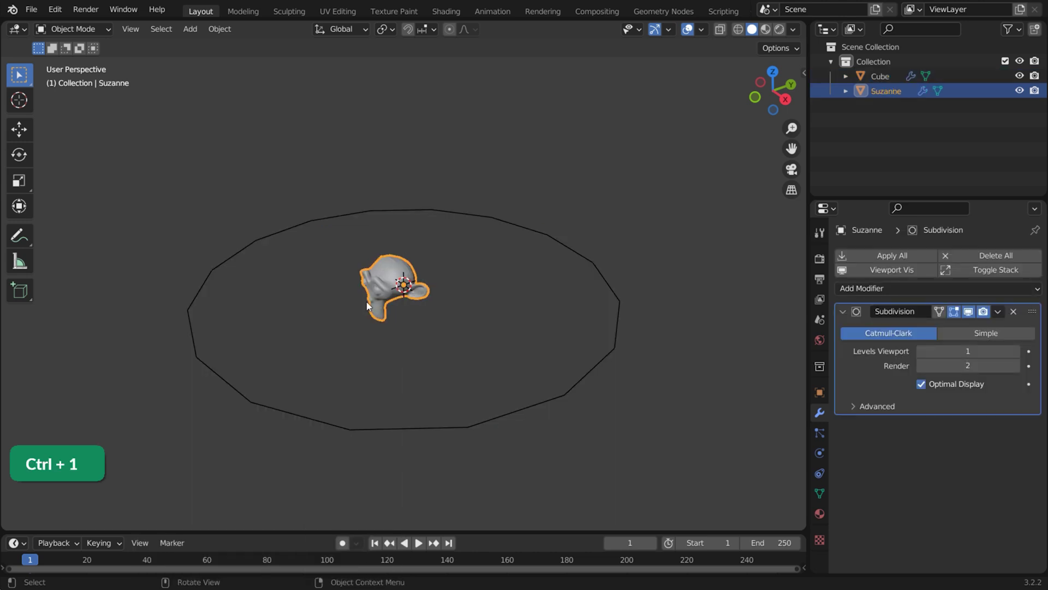
Step: Parent the monkey to the screw ring with Vertex parenting, redoing the selection once
key(shift)
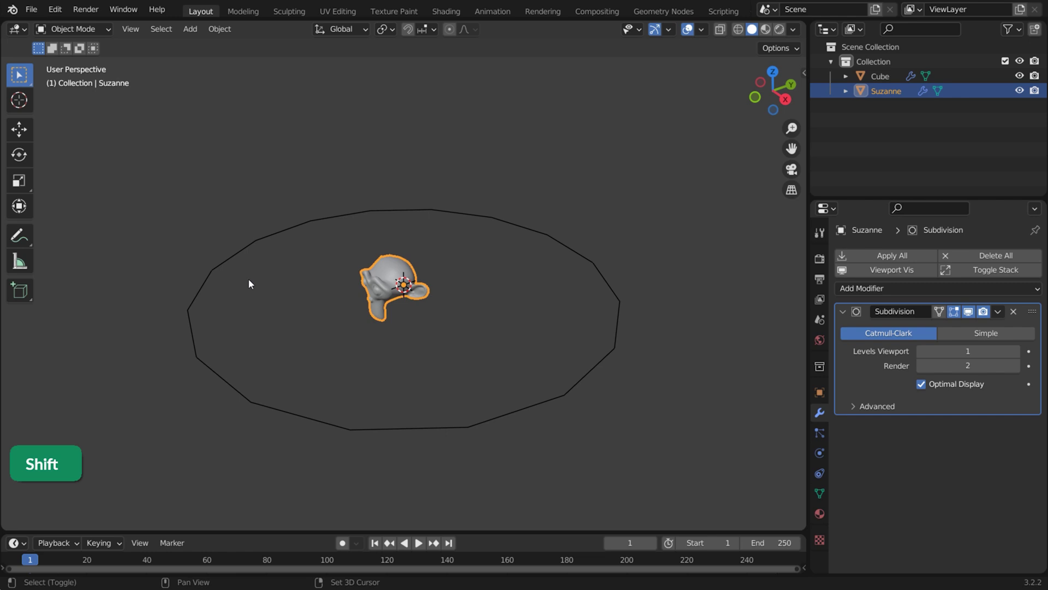
shift+click(206, 283)
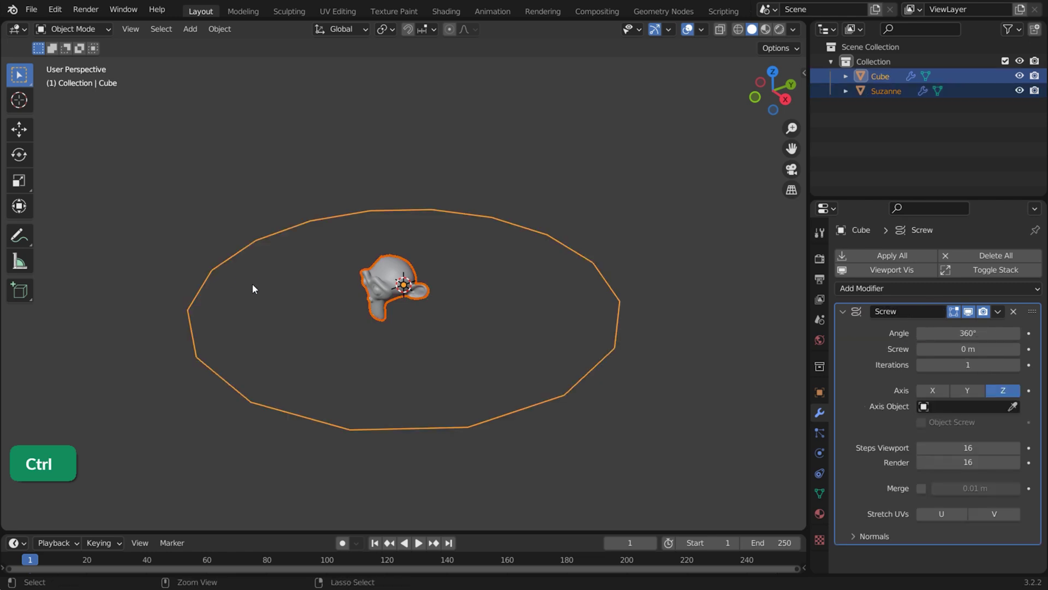
key(ctrl+p)
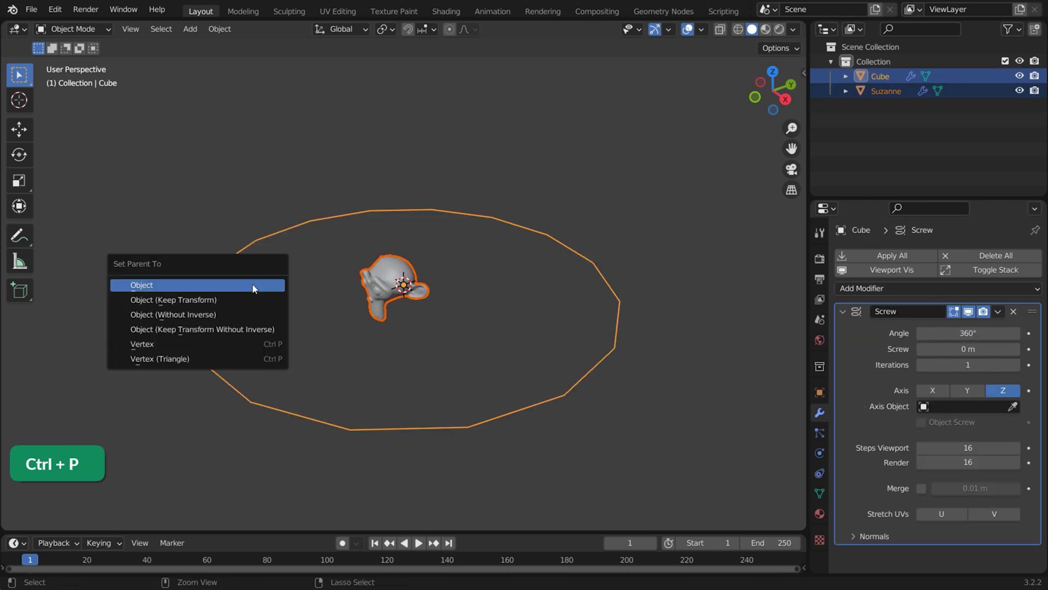
click(118, 345)
key(ctrl+z)
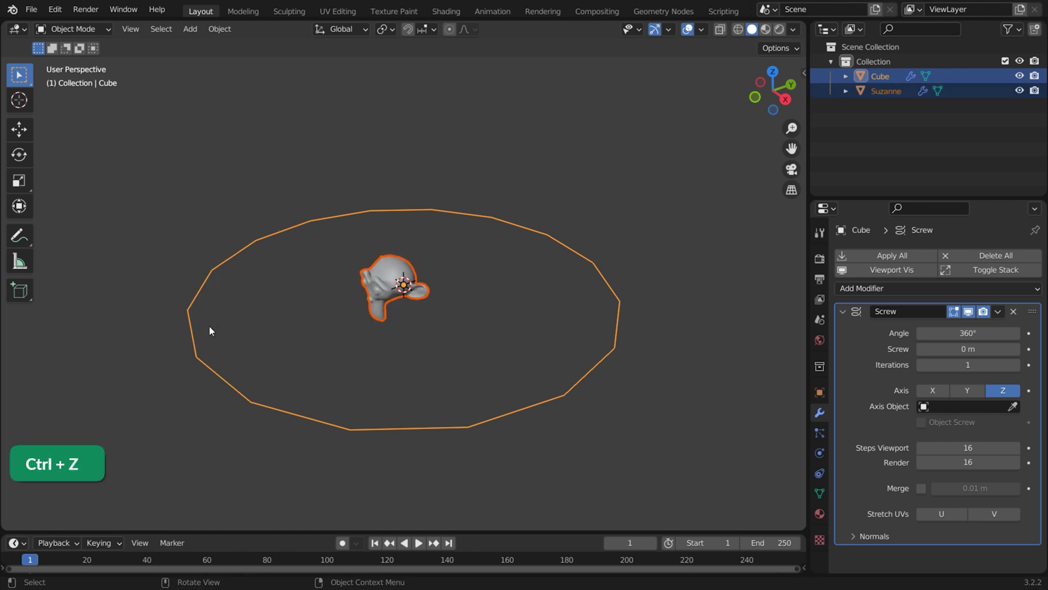
click(885, 91)
ctrl+click(882, 78)
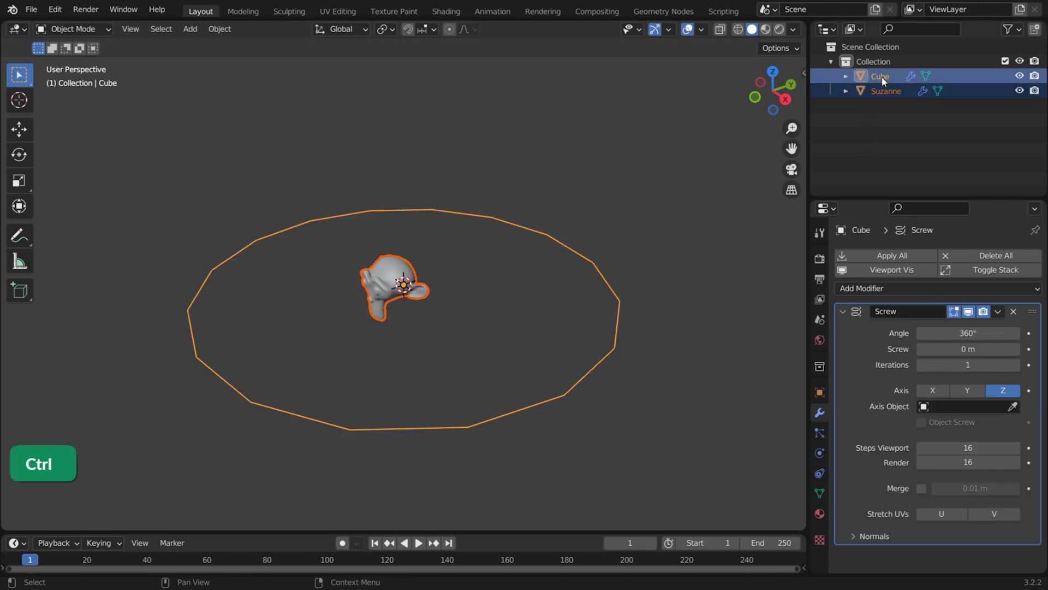
key(ctrl+p)
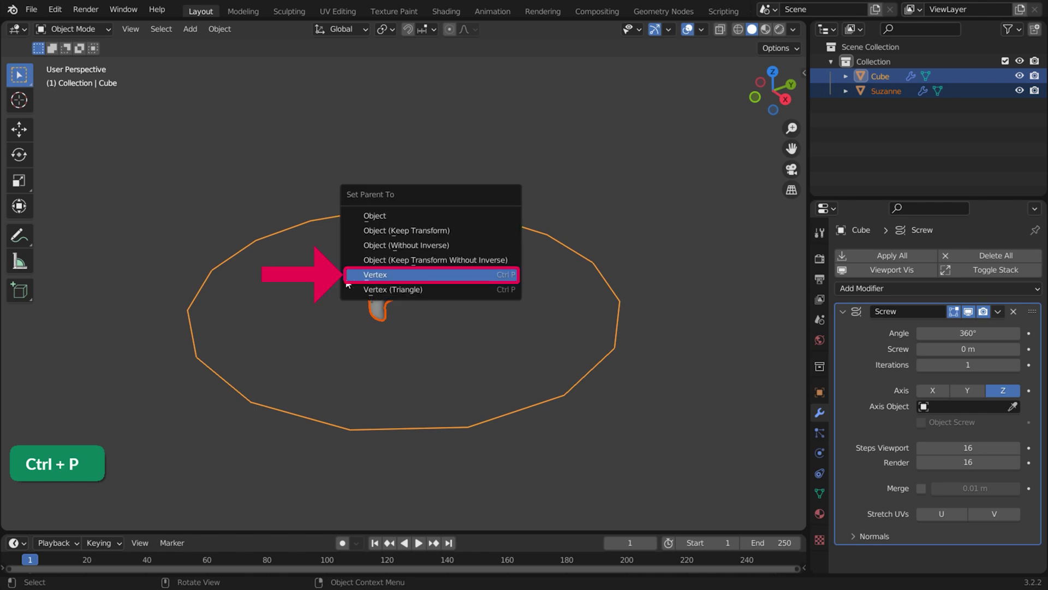
click(489, 277)
Step: Set the ring's Instancing to Vertices with Align to Vertex Normal enabled
click(826, 393)
scroll(868, 464, down, 3)
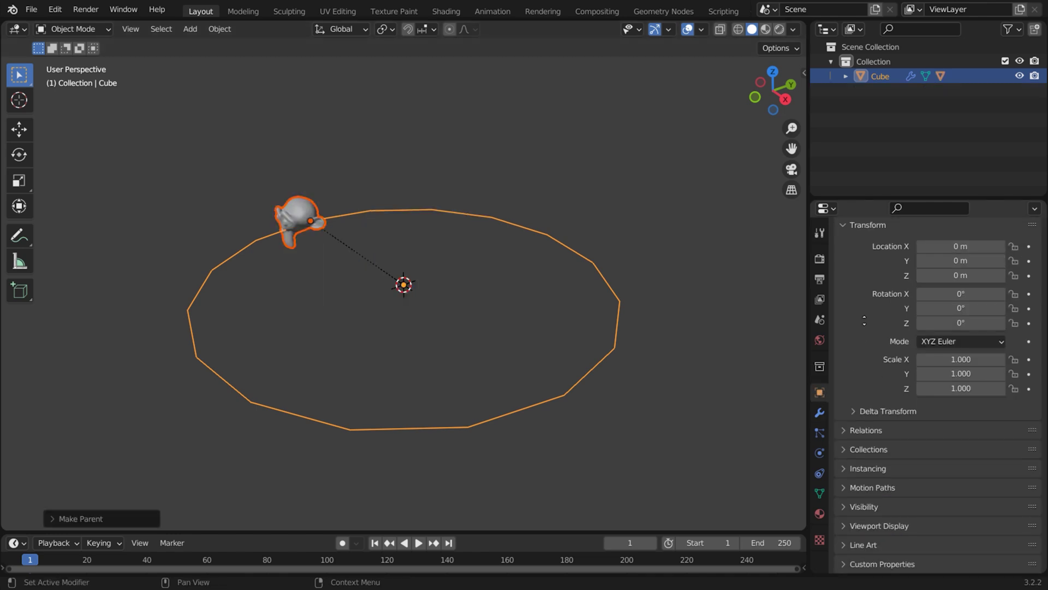
click(868, 468)
click(937, 490)
click(922, 508)
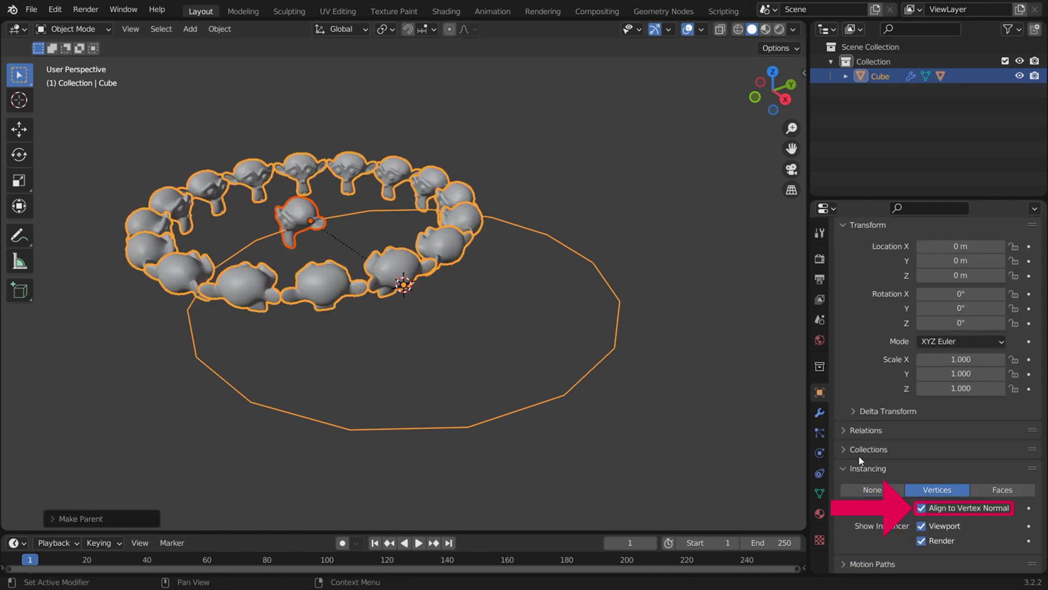
Step: Raise the Screw modifier's Steps Viewport to 46 for densely spaced monkeys
click(819, 412)
click(920, 448)
click(921, 448)
click(921, 448)
click(920, 447)
click(920, 448)
drag(920, 451, 1032, 451)
click(600, 355)
middle_drag(600, 355, 425, 329)
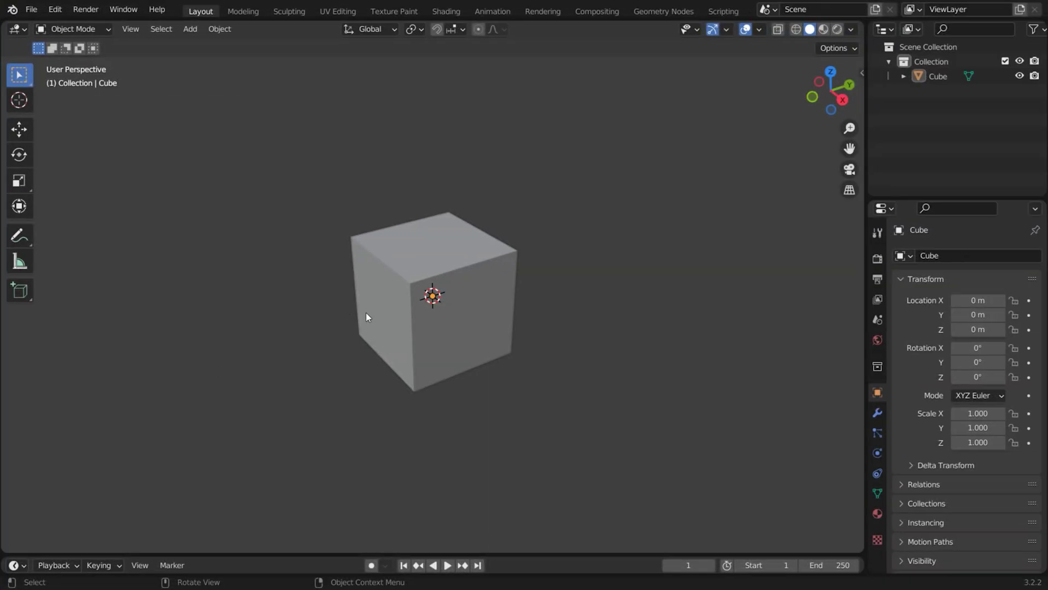
Step: Stretch the cube along X to a scale of 2.273 to form a brick
click(431, 312)
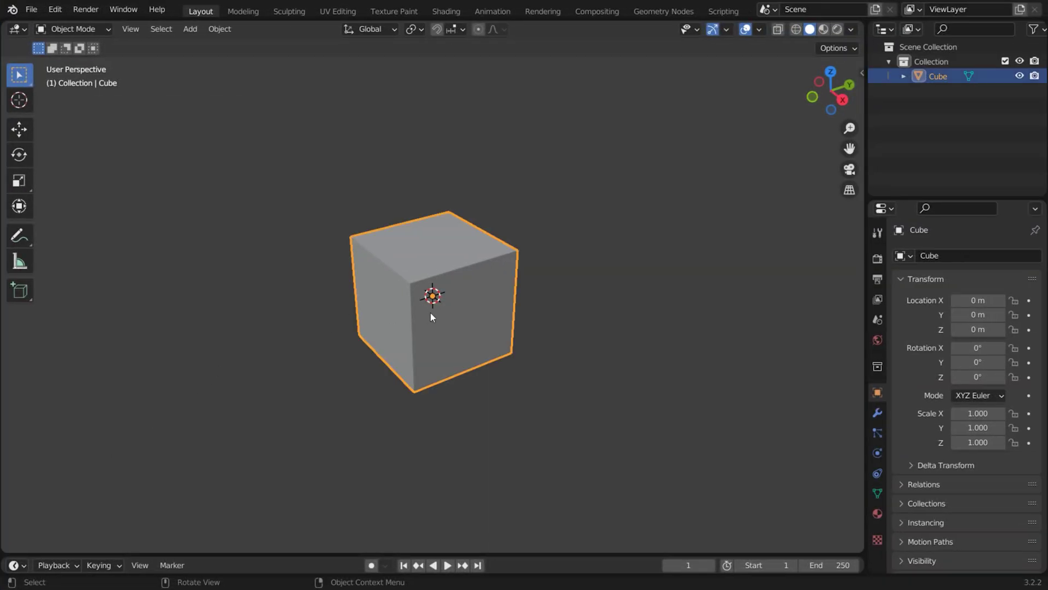
key(s)
key(x)
click(760, 459)
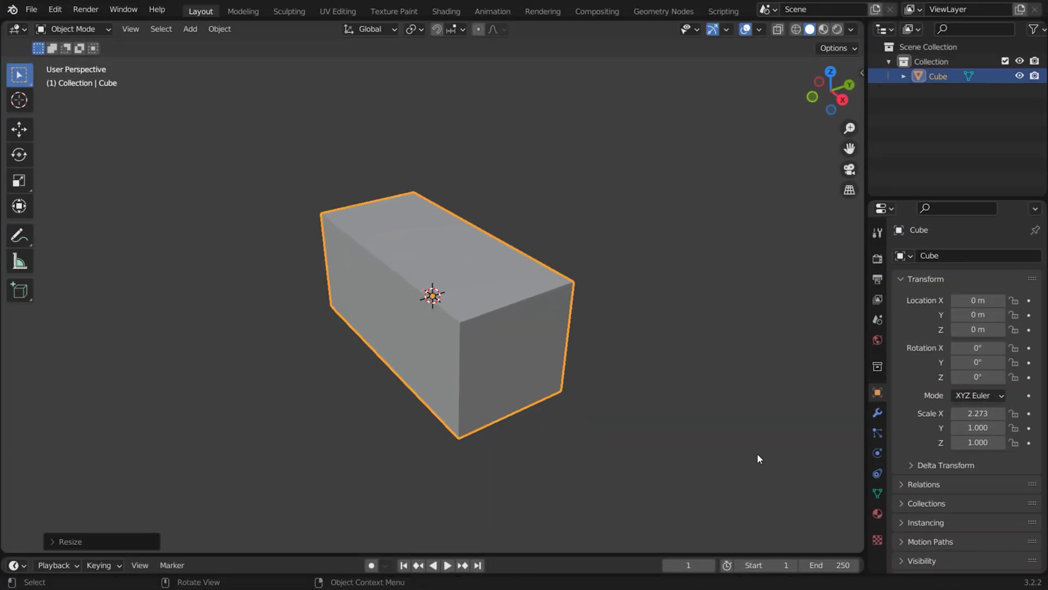
Step: Add a Bezier circle curve and scale it up around the brick
key(shift+a)
mouse_move(328, 192)
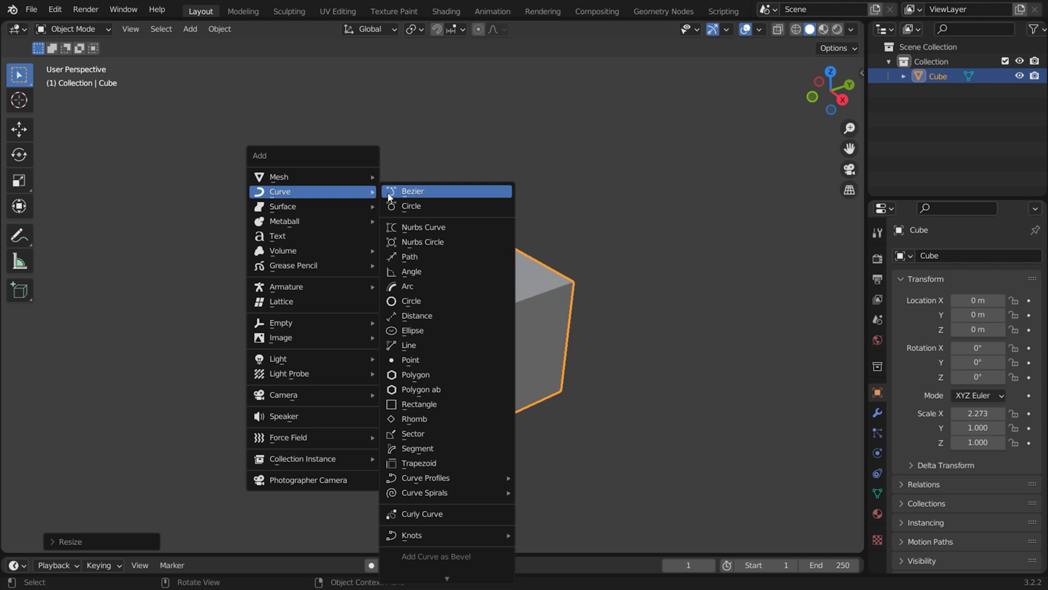
click(447, 206)
key(s)
click(673, 239)
key(Tab)
Step: Reselect the brick and bring up its Add Modifier list in the modifier properties
click(472, 302)
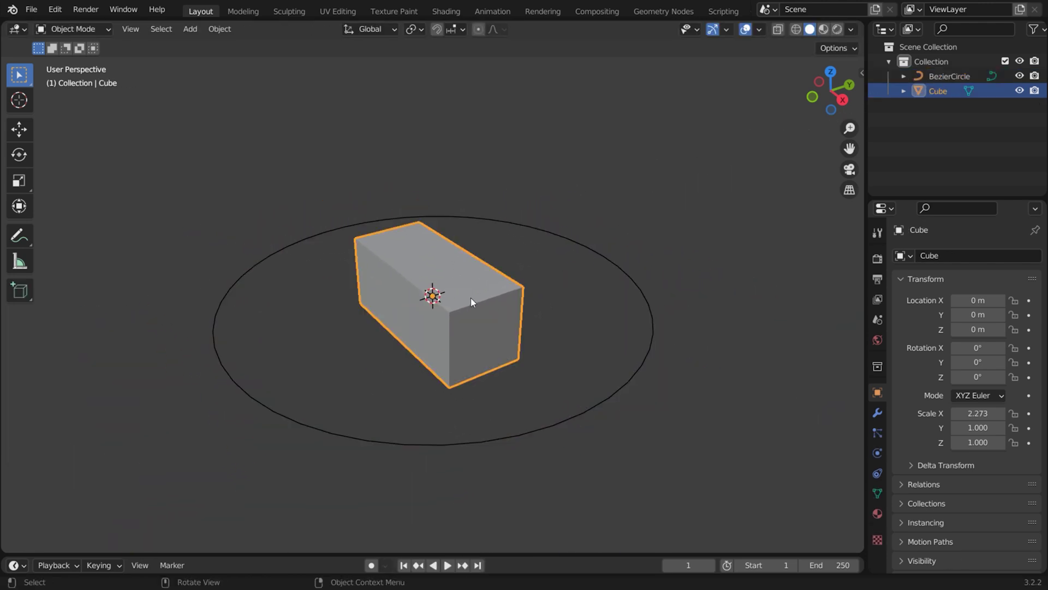
click(878, 412)
drag(866, 257, 809, 256)
click(889, 257)
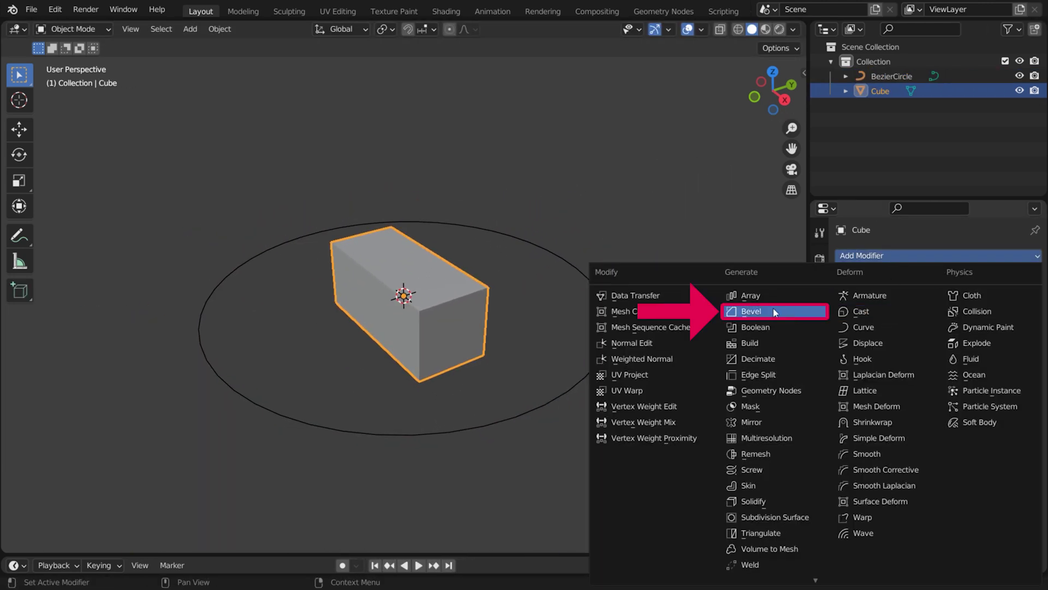
Step: Add Bevel, Array and Curve modifiers to the brick, with BezierCircle as the curve object
click(737, 312)
click(866, 288)
click(805, 328)
click(873, 288)
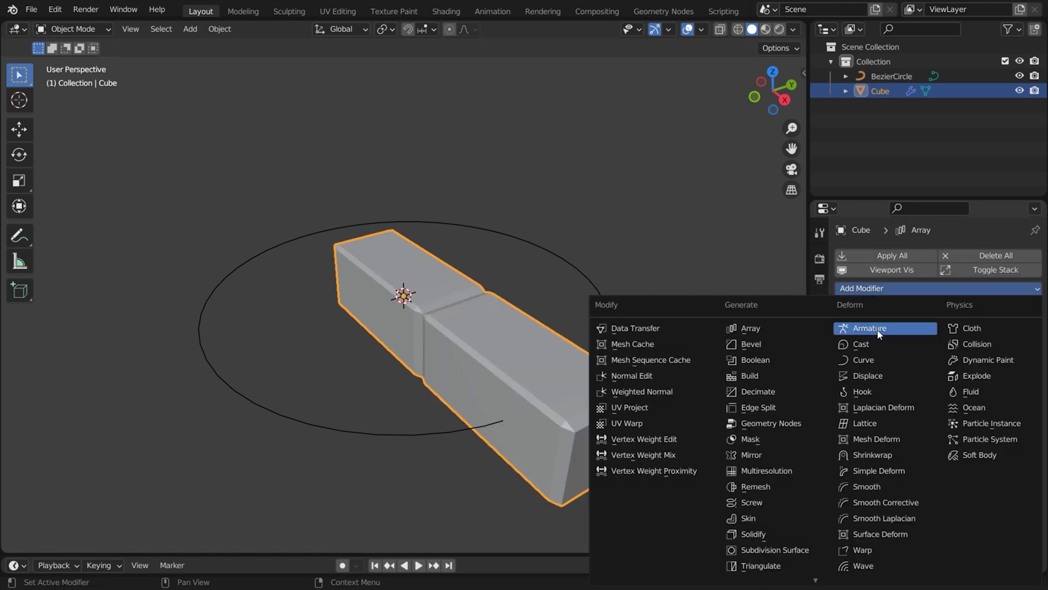
click(902, 365)
click(961, 523)
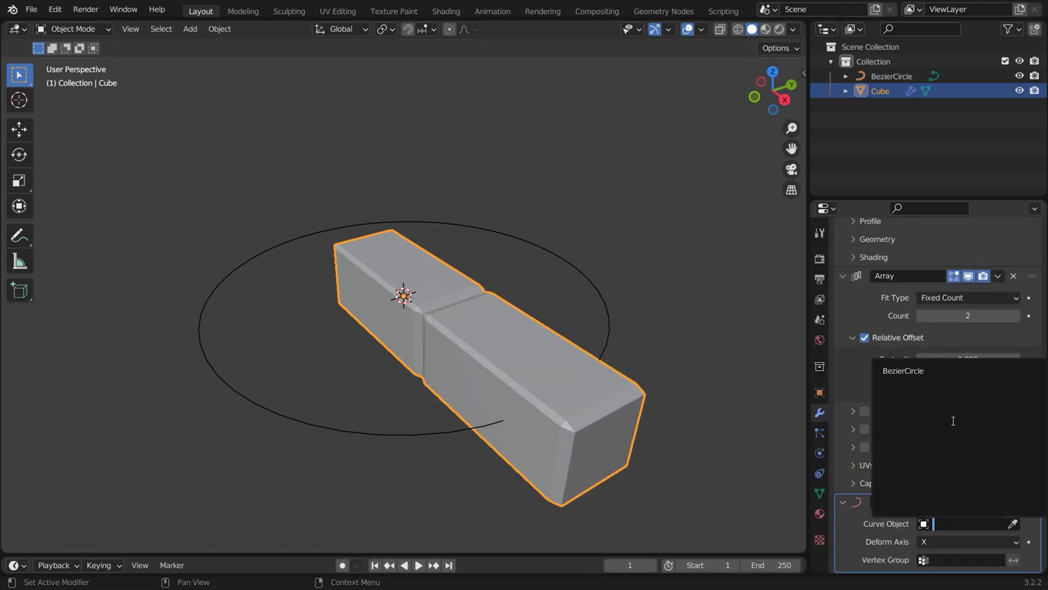
click(954, 372)
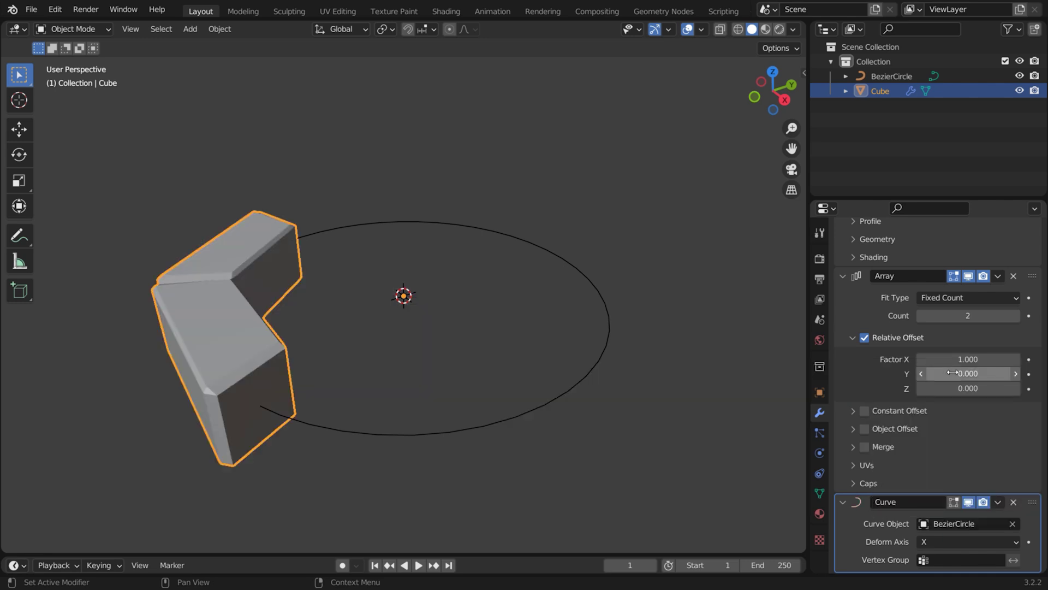
Step: Raise the Array count to 8 so the ring closes, then scale the ring slightly smaller
click(1016, 316)
click(1017, 316)
click(1017, 316)
click(1017, 316)
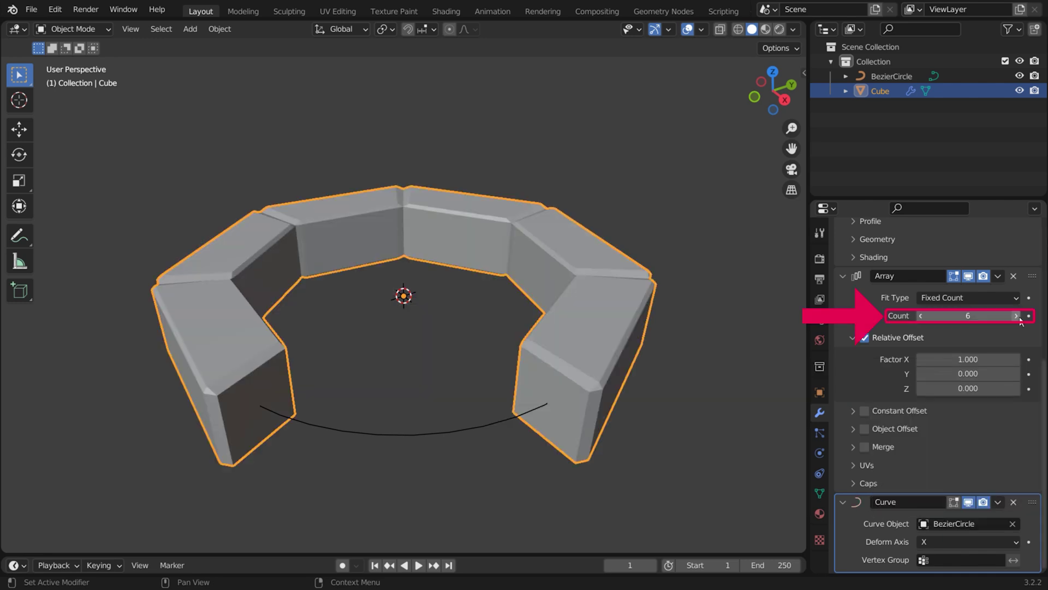
click(1016, 317)
click(1017, 316)
middle_drag(597, 343, 497, 382)
key(s)
click(525, 429)
Step: Add a second Array modifier to the brick and set its offsets to stack copies along Z
scroll(844, 305, up, 5)
click(844, 308)
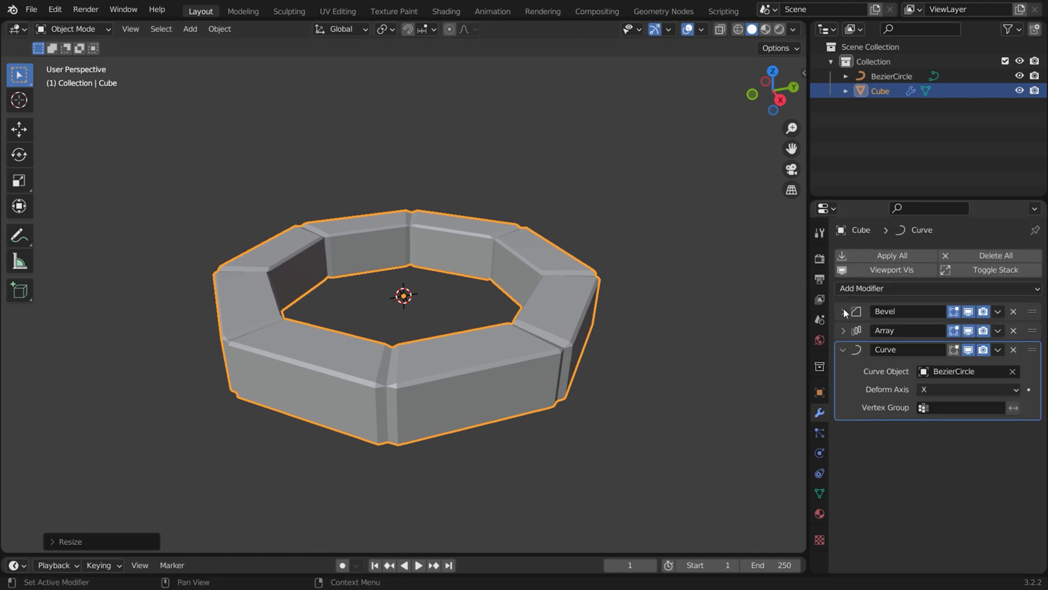
click(852, 288)
click(760, 328)
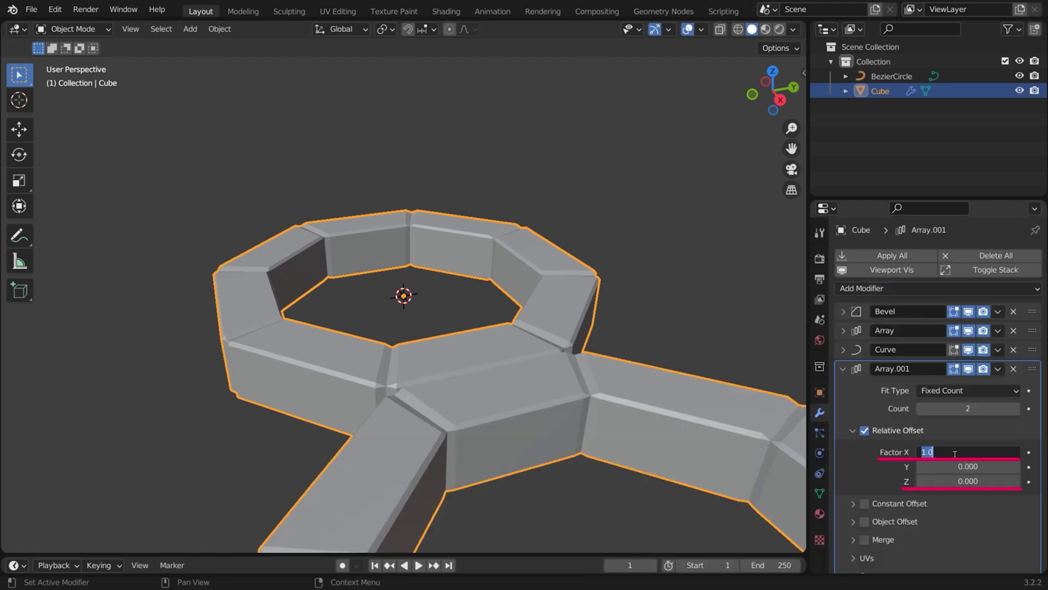
key(BackSpace)
double_click(968, 481)
text(1)
key(Return)
Step: Raise the second array's count so the rings stack eight levels high
click(1017, 408)
click(1016, 408)
click(1016, 409)
click(1016, 409)
click(1016, 408)
click(1016, 408)
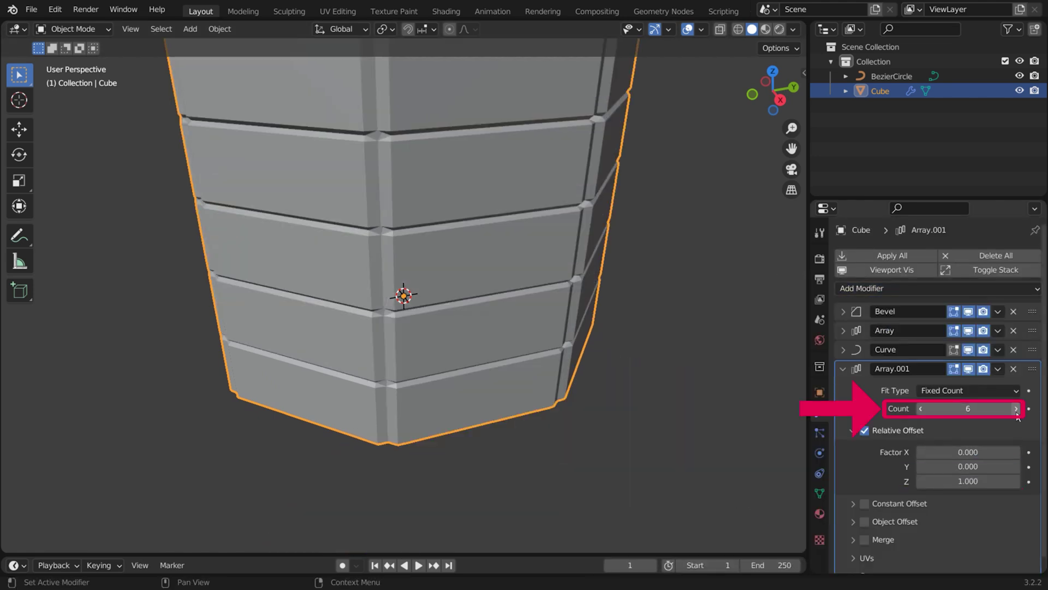
ctrl+middle_drag(548, 486, 516, 306)
click(843, 369)
Step: Move the second Array above the Curve modifier and enter Edit Mode on BezierCircle
drag(1033, 369, 1032, 351)
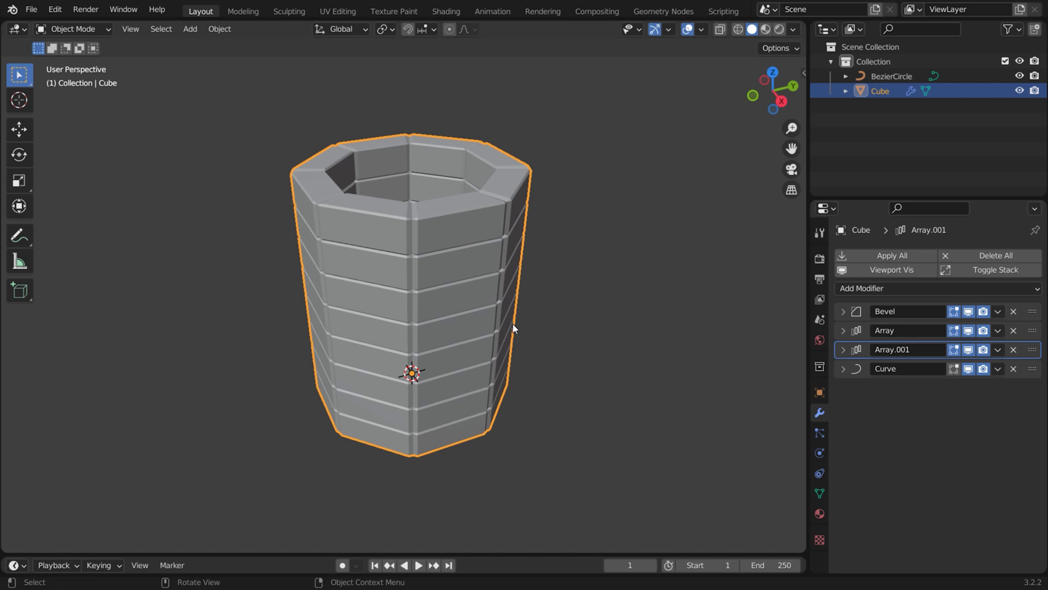
click(499, 311)
key(Tab)
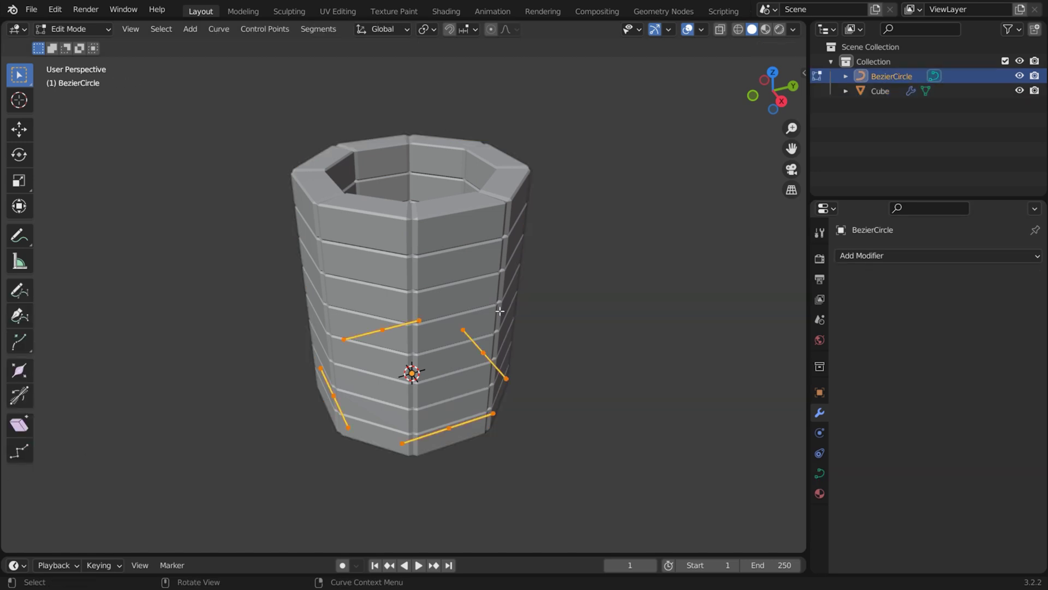
Step: Tilt the Bezier circle's points about 13.5° with Ctrl+T so the tower tapers, then exit Edit Mode
key(ctrl+t)
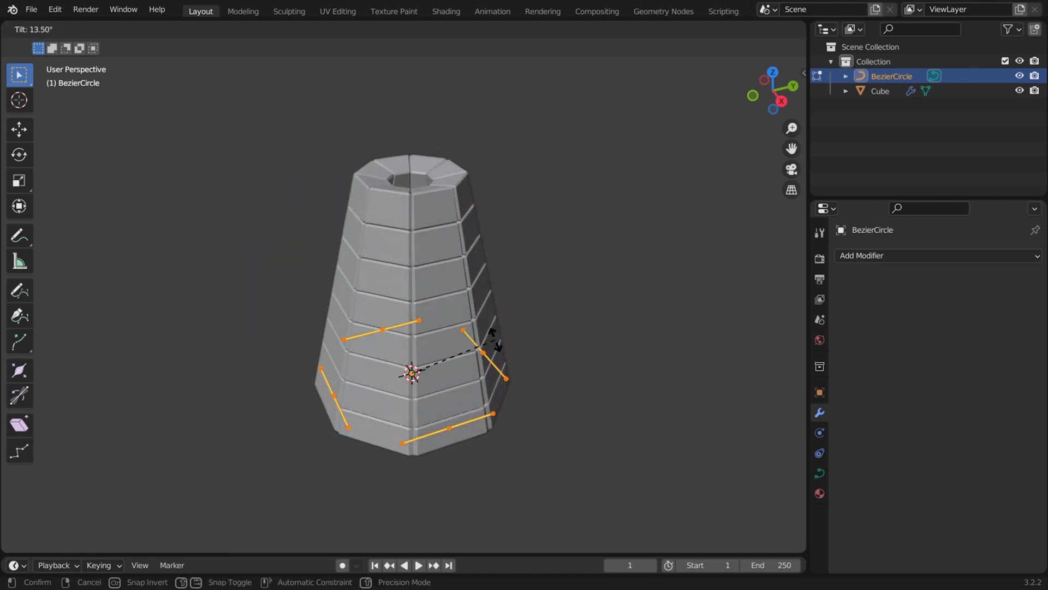
click(494, 344)
key(Tab)
middle_drag(468, 332, 436, 269)
Step: Enable Constant Offset on the brick's second Array to stagger the brick rows
click(436, 270)
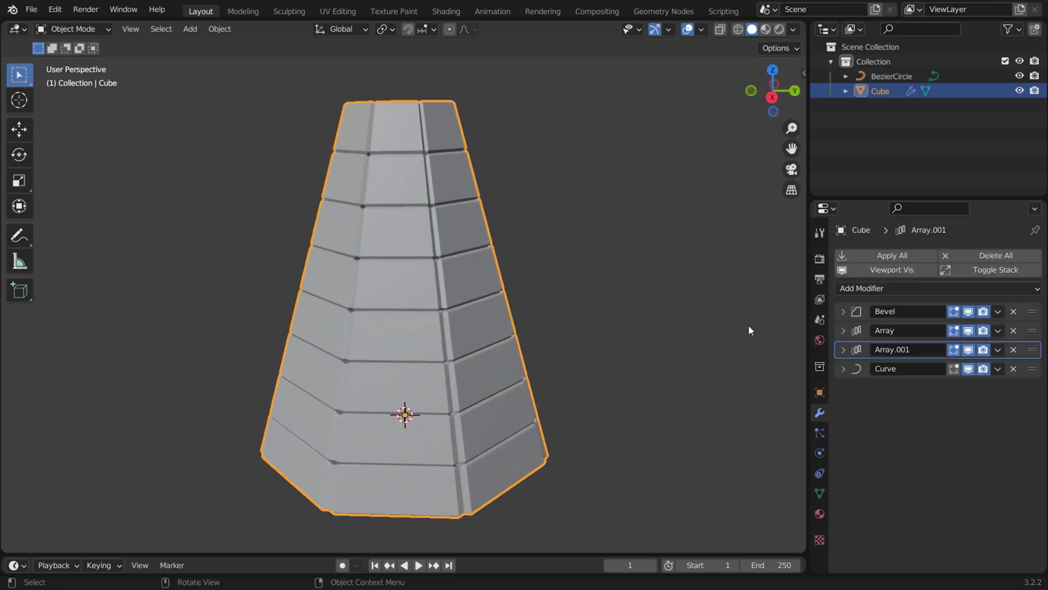
click(843, 349)
click(864, 485)
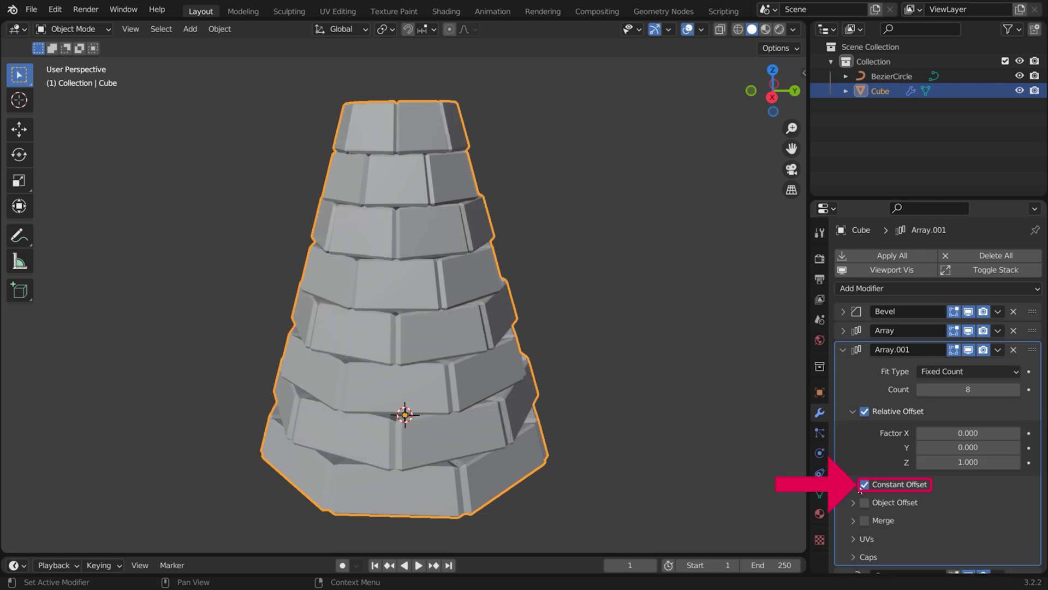
click(855, 485)
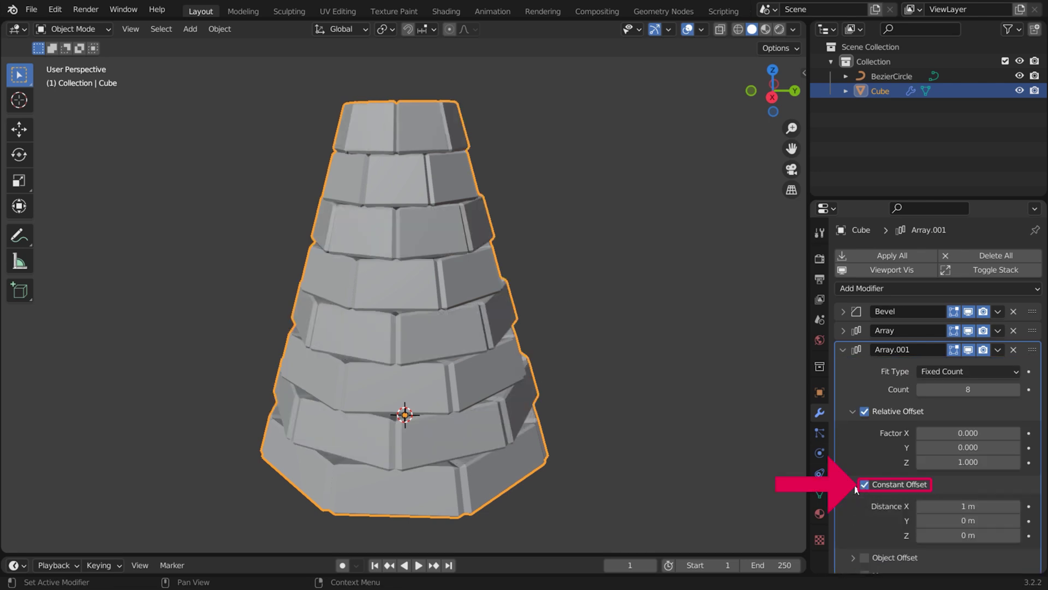
middle_drag(655, 400, 427, 334)
Step: Add 14 centred loop cuts to the brick mesh so it bends smoothly
key(Tab)
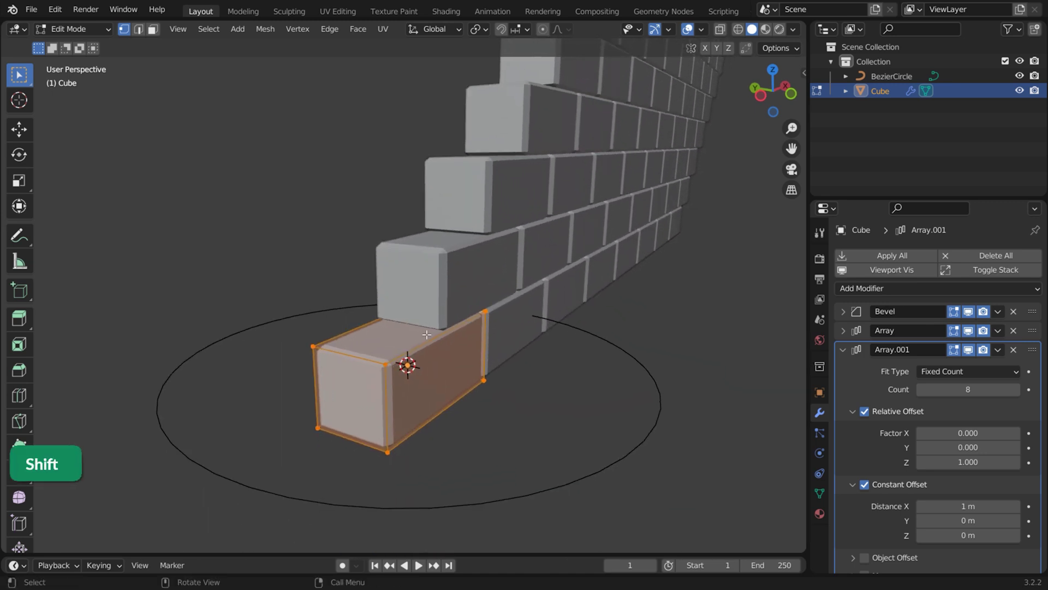
key(ctrl+r)
scroll(420, 352, up, 13)
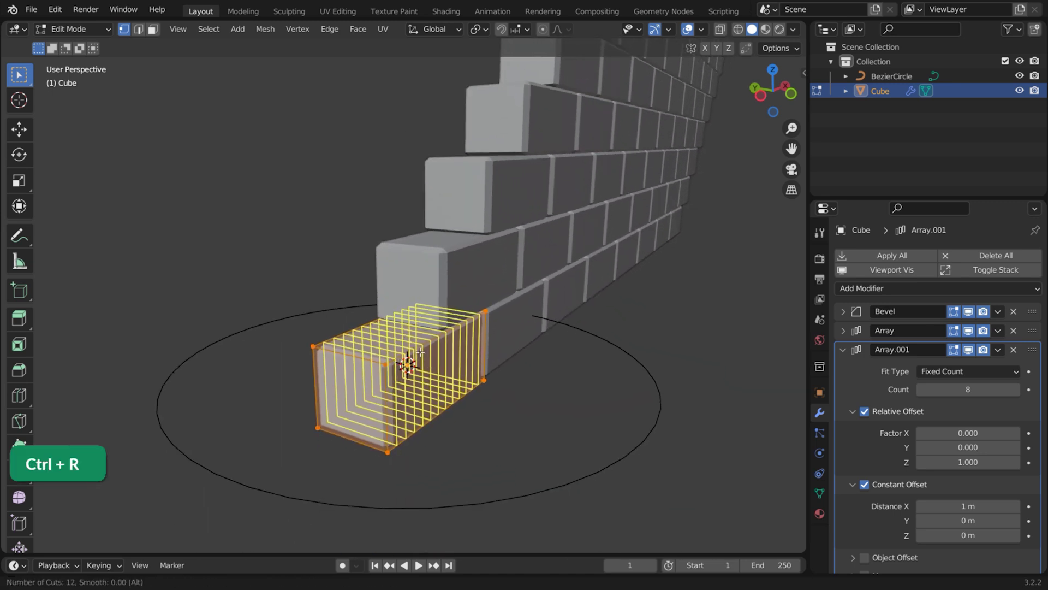
click(420, 352)
right_click(420, 353)
key(Tab)
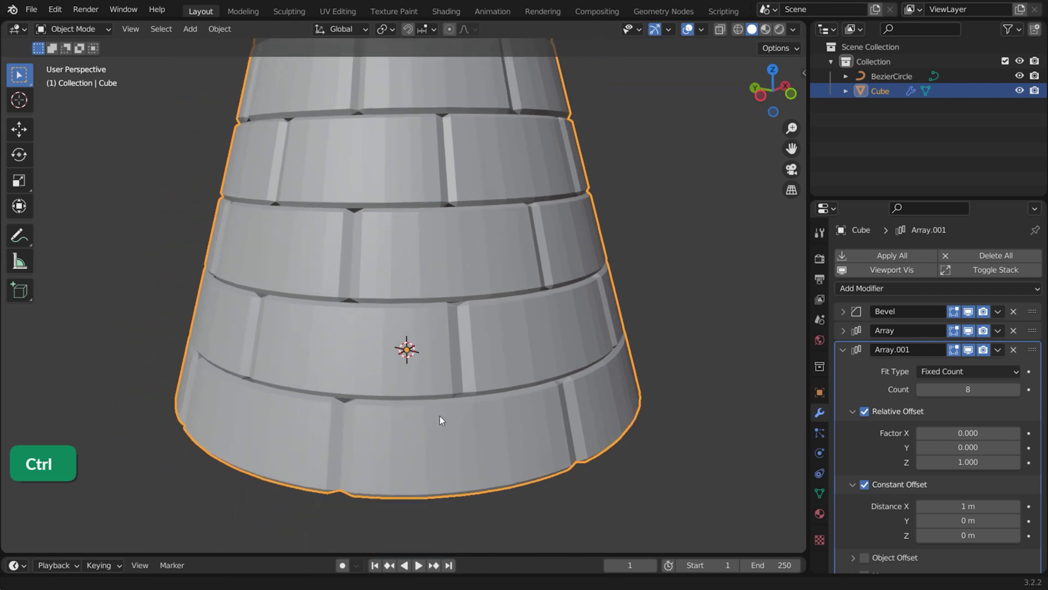
shift+middle_drag(458, 483, 452, 419)
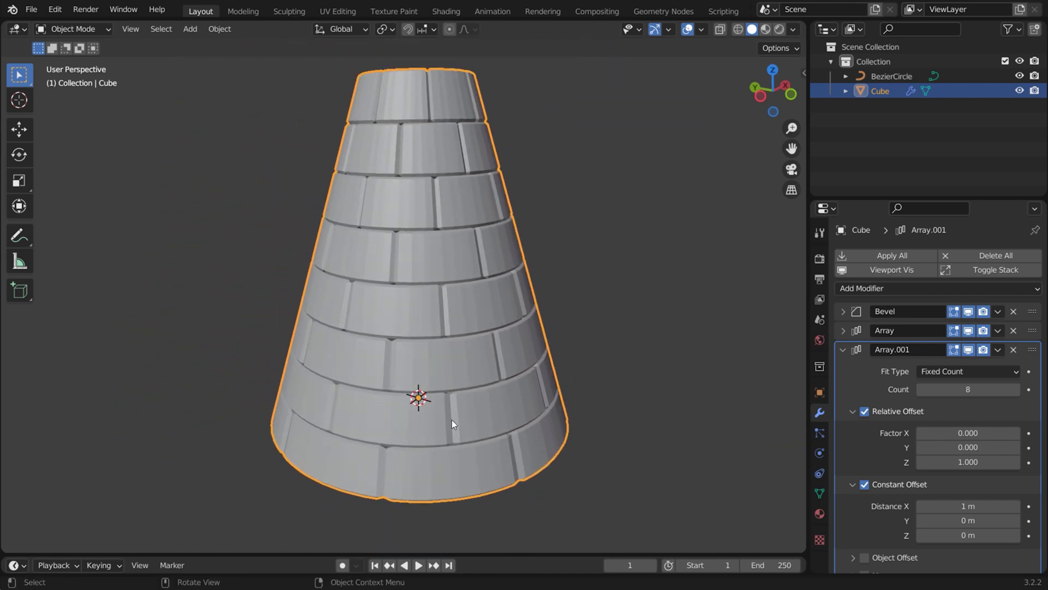
Step: Shade the tower smooth and enable Auto Smooth at 20.4°
right_click(415, 208)
click(322, 211)
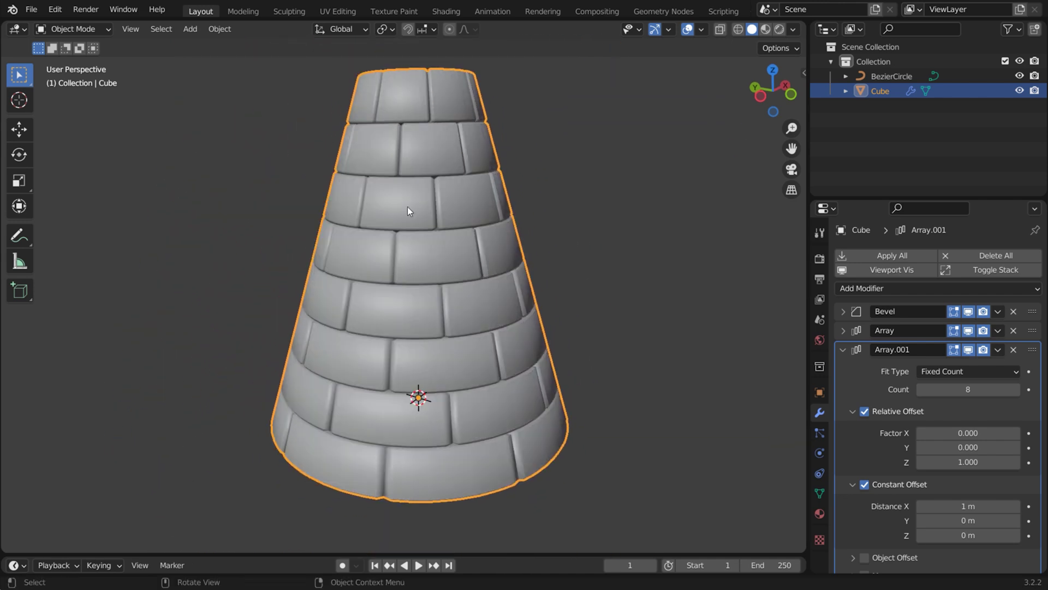
click(820, 493)
scroll(861, 423, down, 3)
click(922, 483)
drag(939, 483, 909, 483)
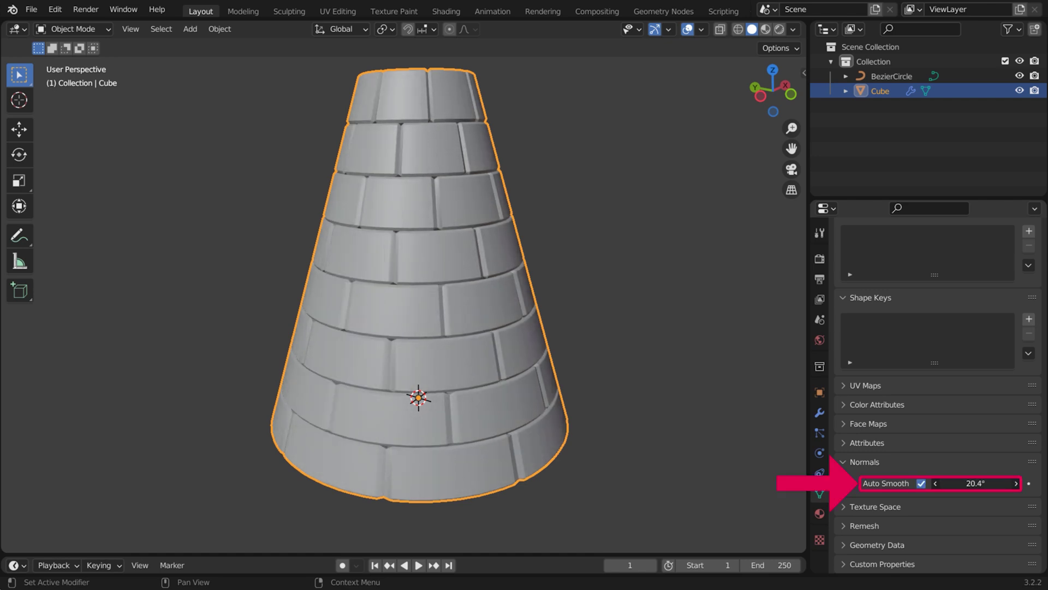
Step: Subdivide the Bezier circle's control points for a rounder ring
click(820, 412)
click(891, 76)
key(Tab)
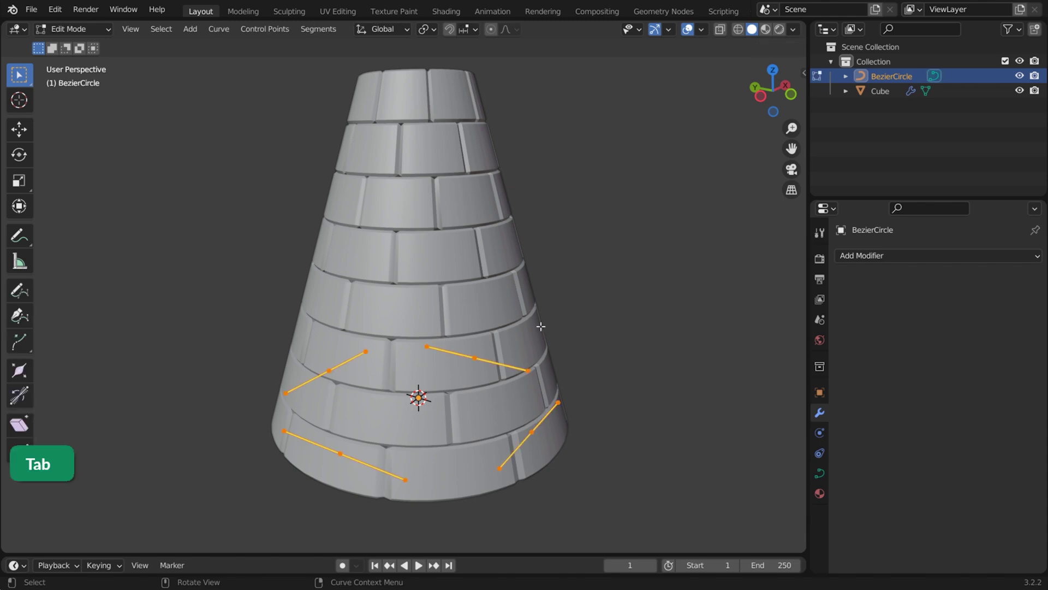
right_click(273, 182)
click(274, 181)
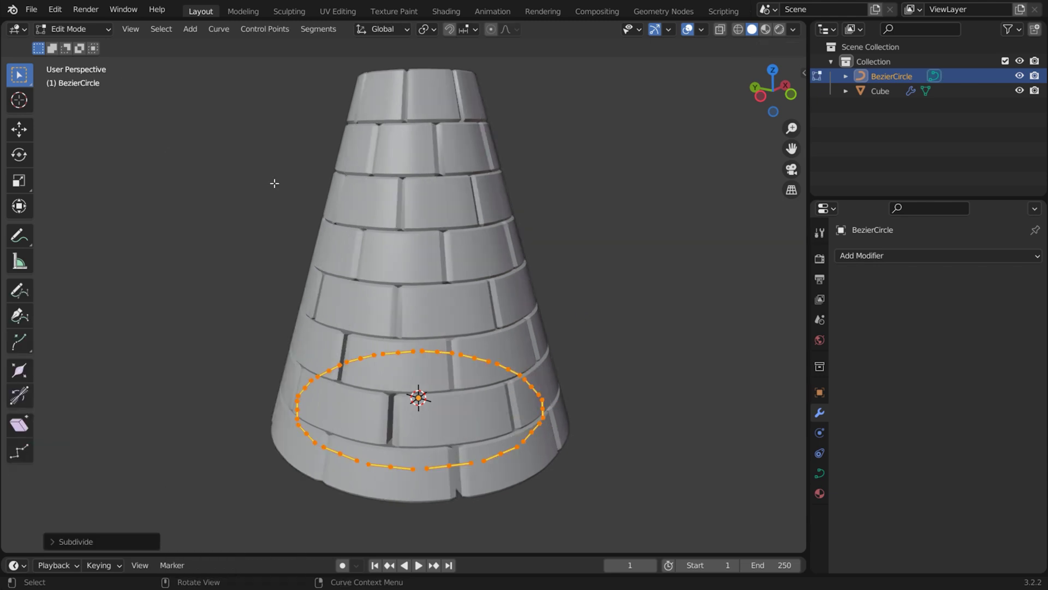
right_click(274, 183)
click(275, 184)
key(Tab)
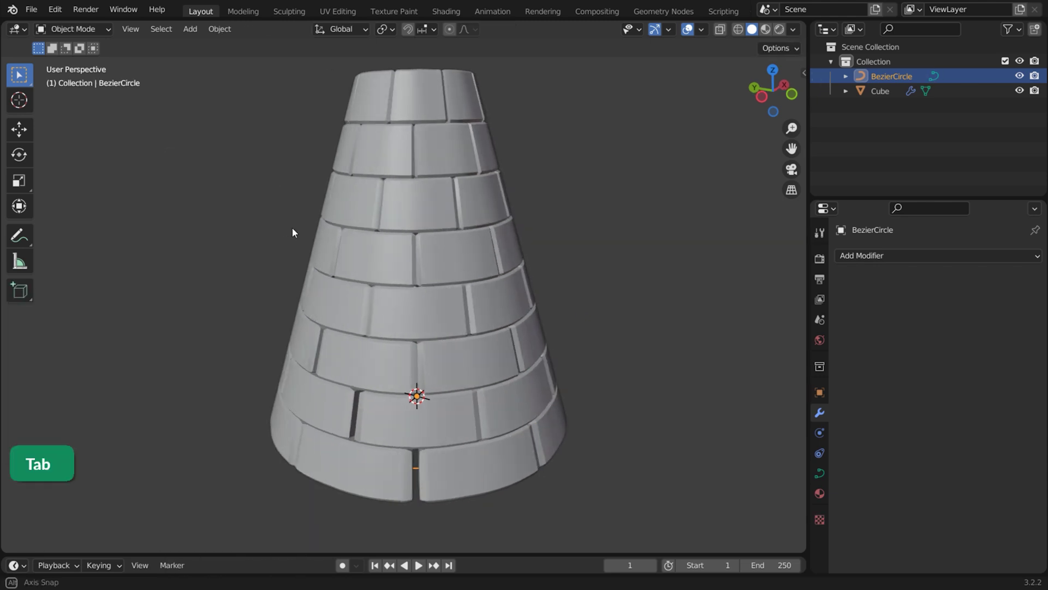
Step: Select the brick Cube and scale it slightly
click(371, 282)
key(s)
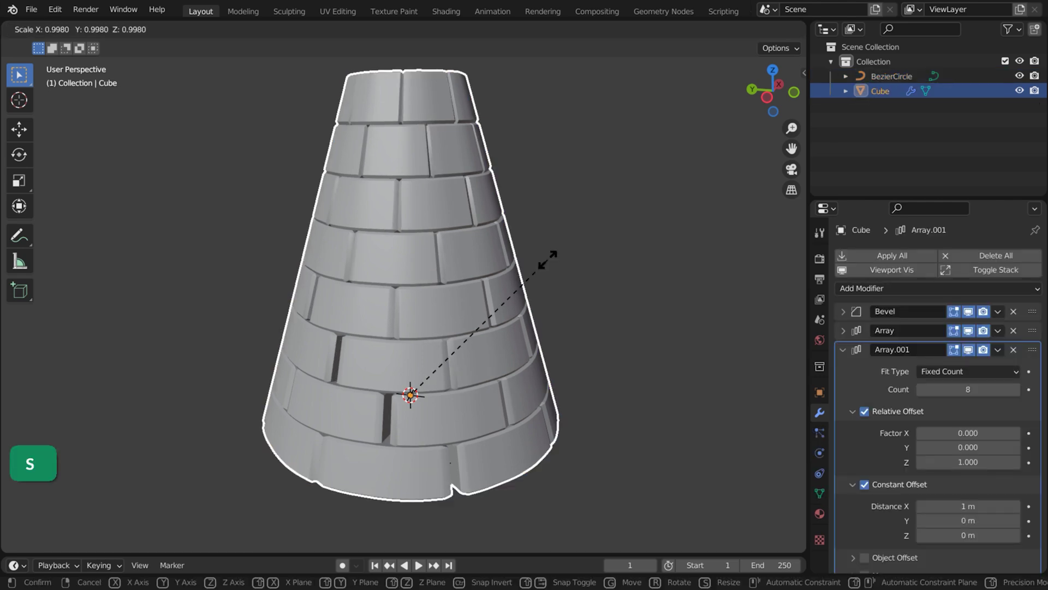
click(548, 252)
middle_drag(547, 253, 571, 294)
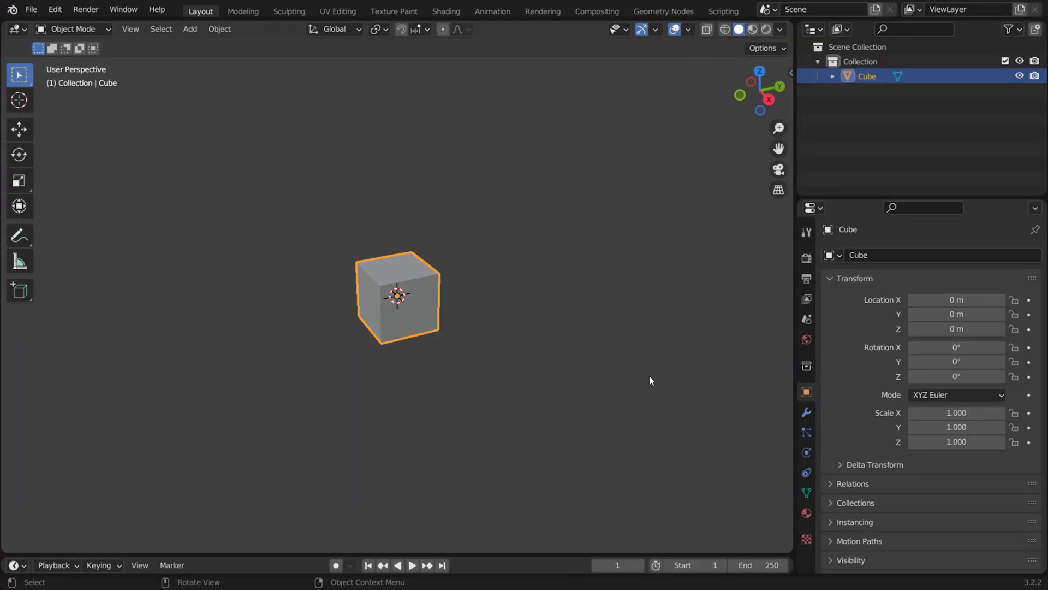
Step: Add a Displace modifier to the cube with direction X, Midlevel 0 and Strength 10
click(806, 412)
click(873, 255)
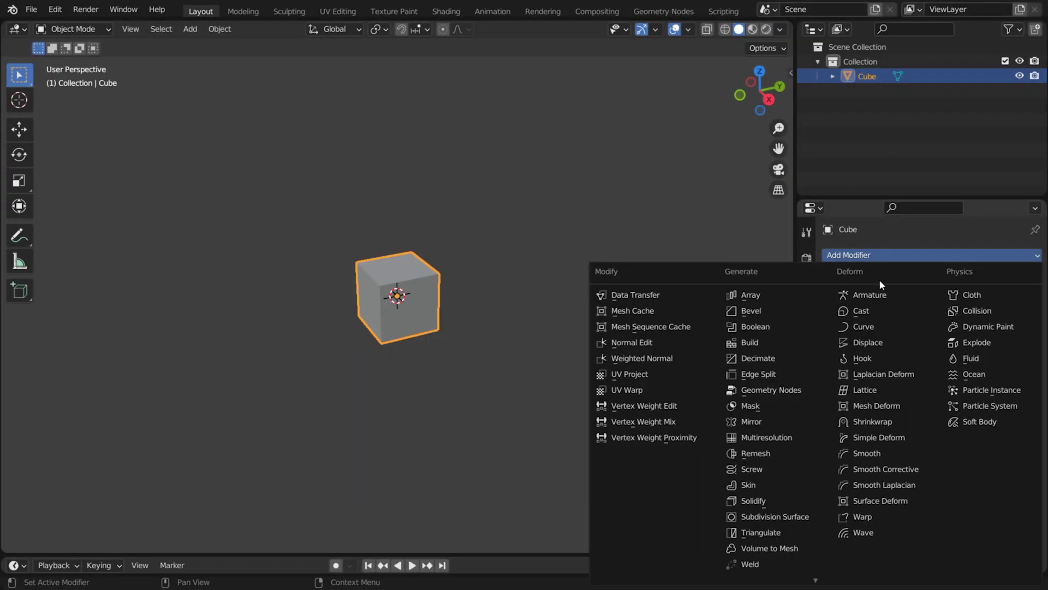
click(899, 348)
click(928, 376)
click(929, 393)
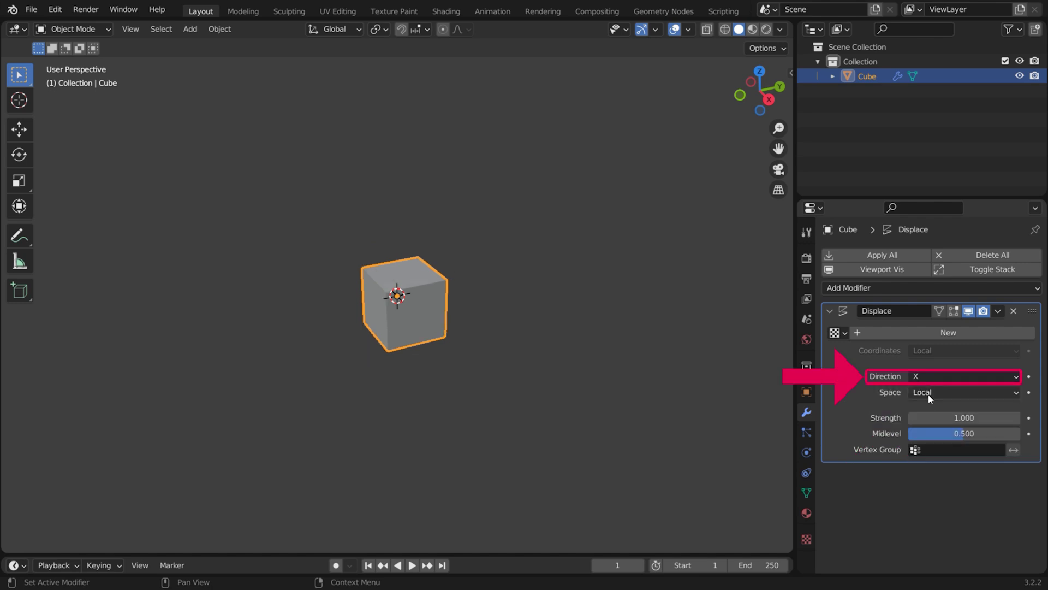
drag(941, 433, 1034, 417)
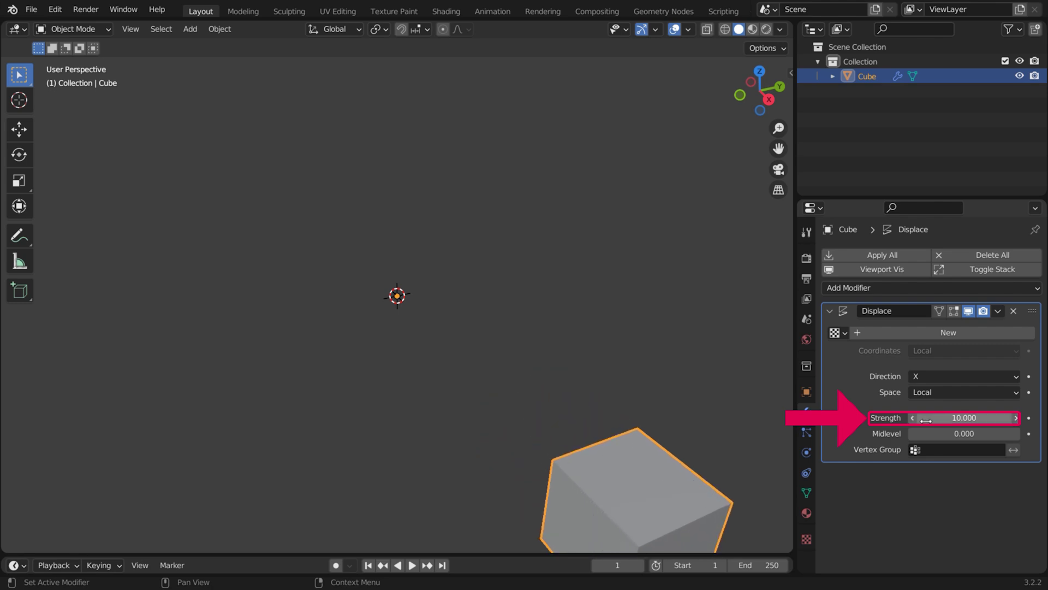
middle_drag(520, 372, 693, 385)
click(840, 288)
Step: Add an Array modifier with Relative Offset off, and add a sphere Empty
click(751, 328)
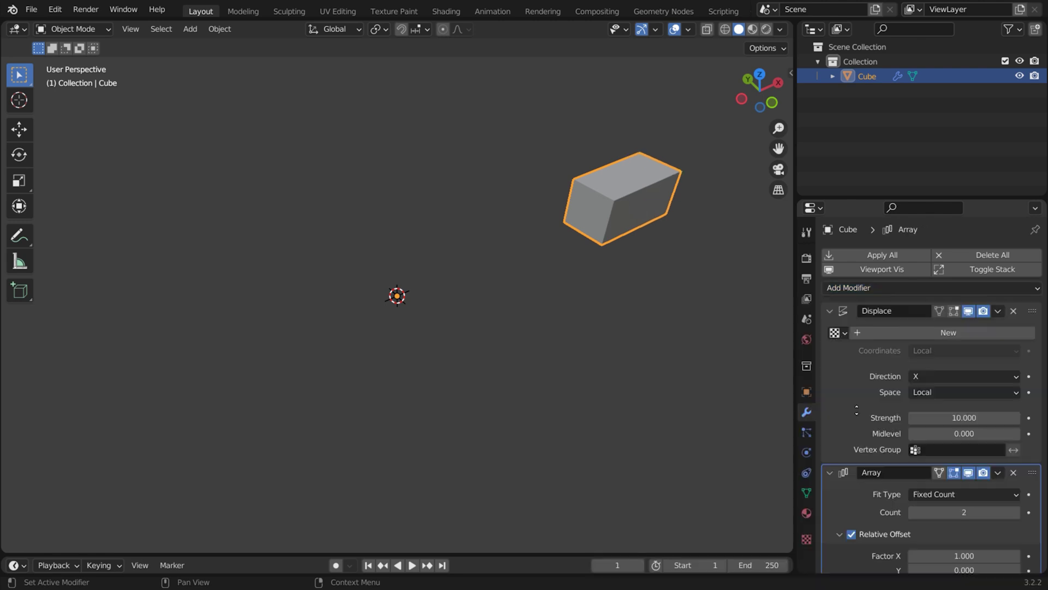
scroll(850, 451, down, 5)
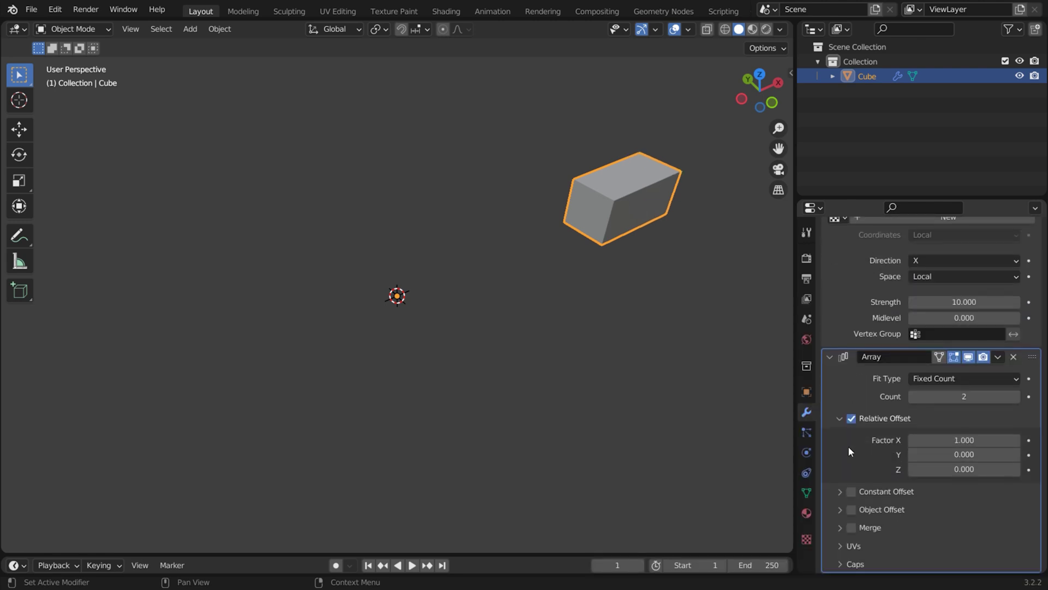
click(852, 419)
key(shift+a)
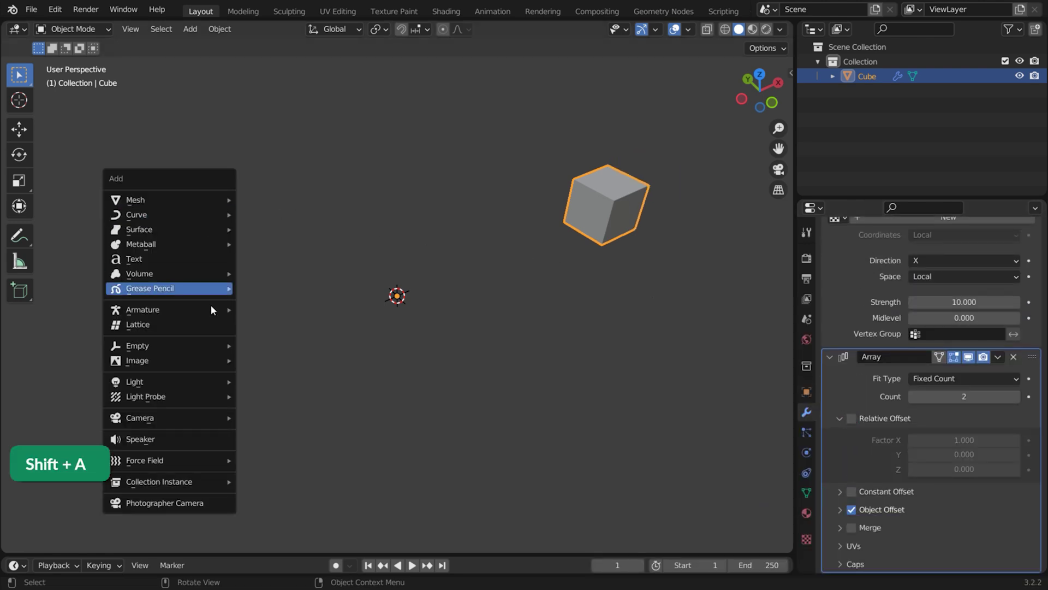
mouse_move(180, 345)
click(289, 423)
Step: Set the cube's Array Object Offset to the Empty and raise Count to 12
click(898, 76)
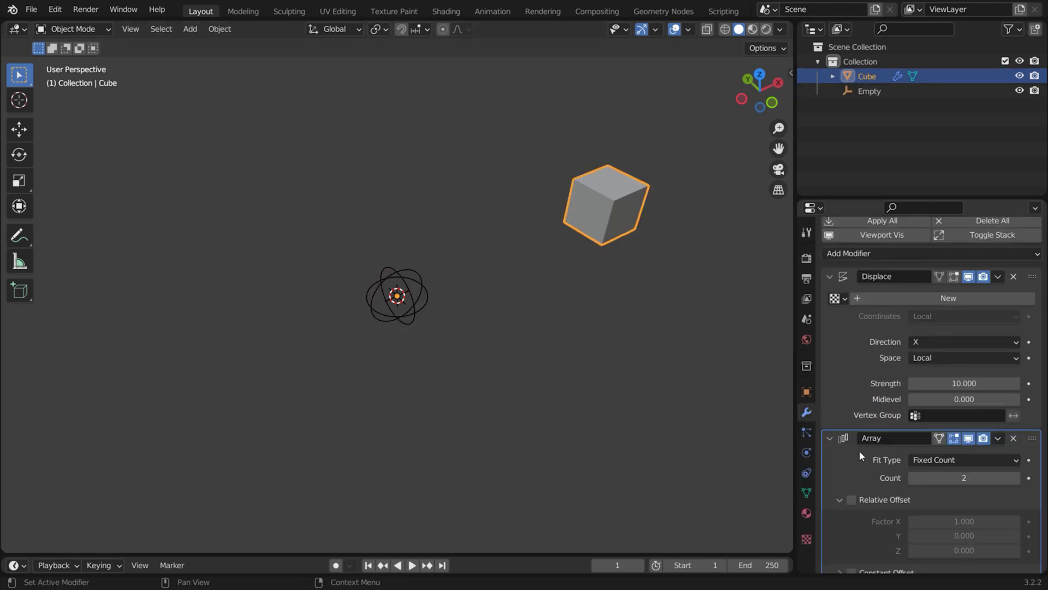
scroll(929, 437, down, 5)
click(851, 484)
click(961, 506)
click(928, 355)
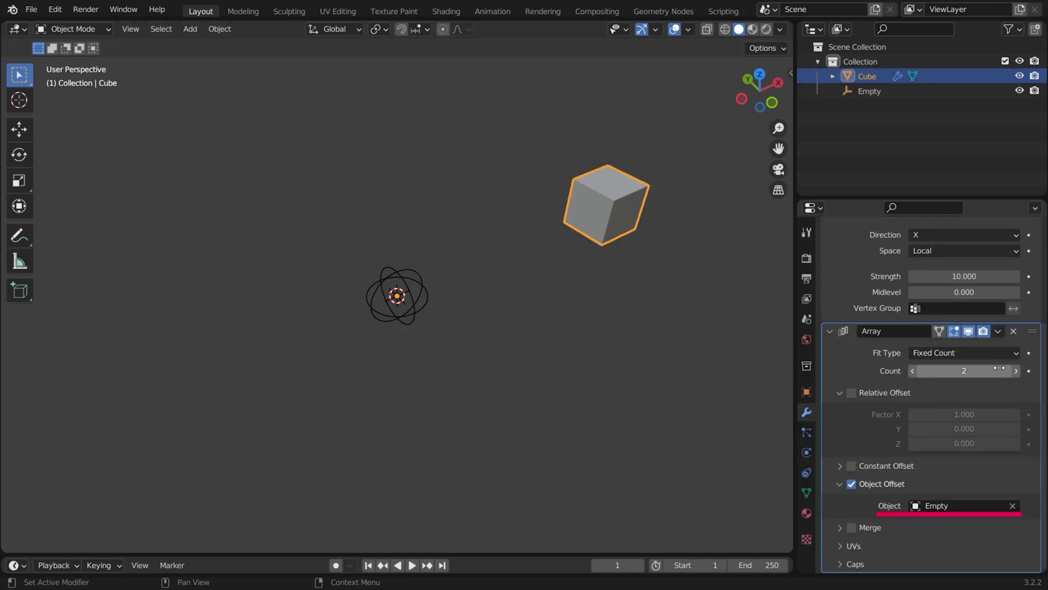
drag(1014, 374, 1027, 375)
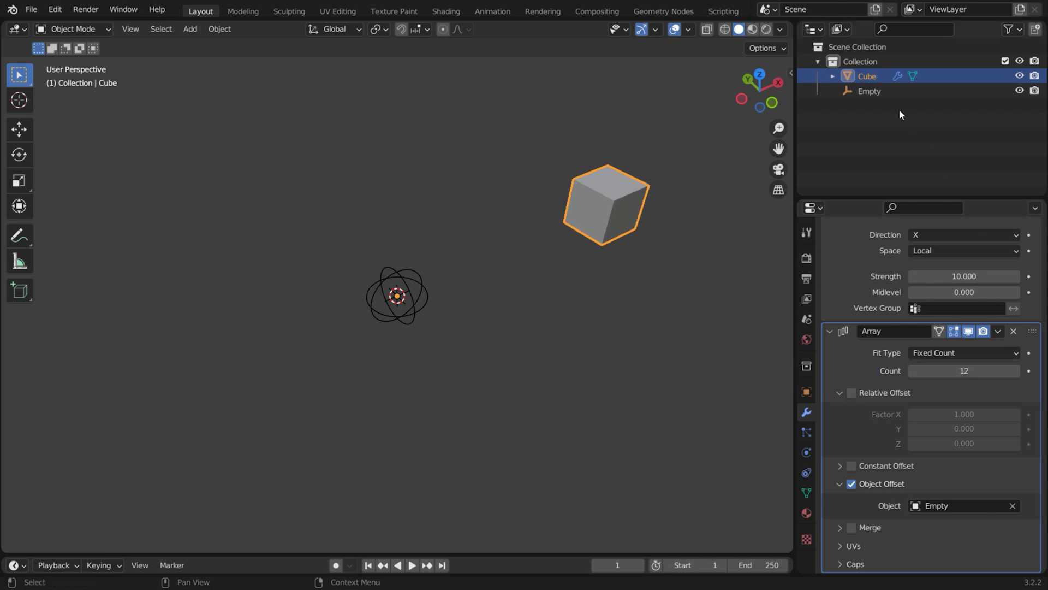
click(878, 92)
Step: Rotate the Empty 30° about Z and check the Angle in the redo panel
ctrl+middle_drag(475, 295, 538, 263)
key(r)
key(z)
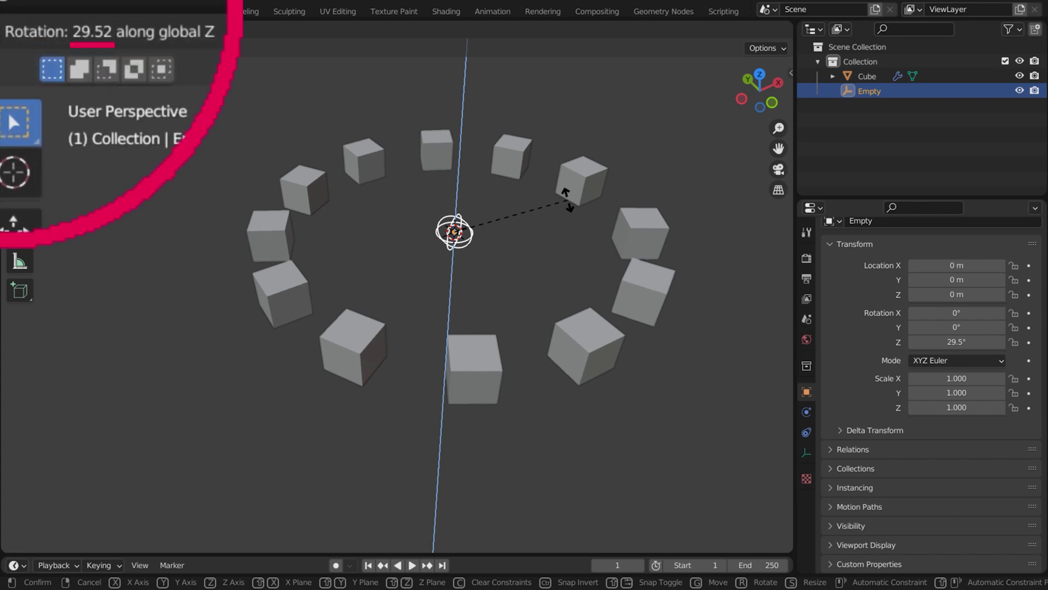
text(30)
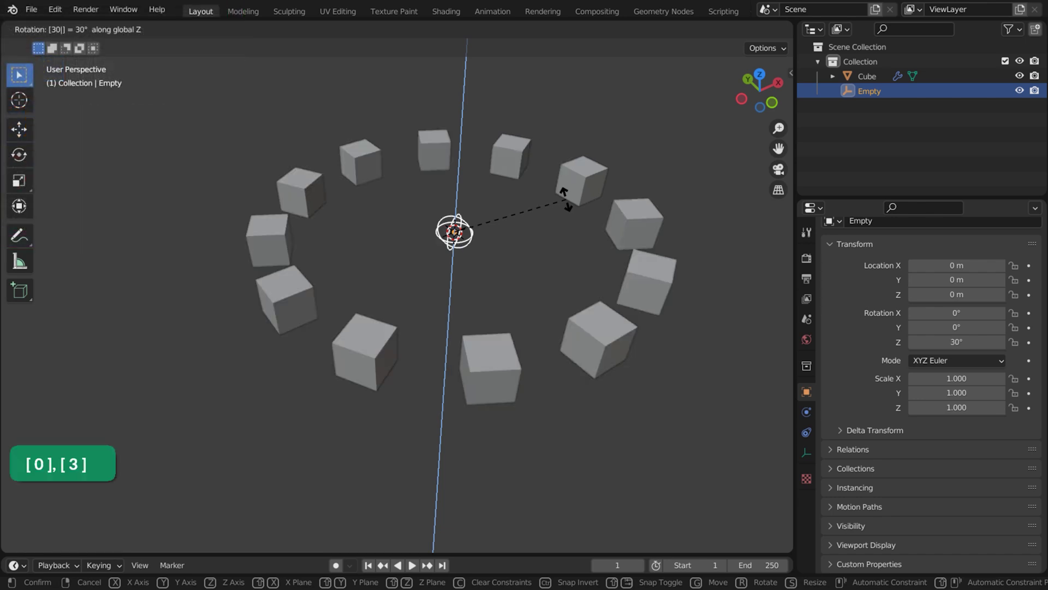
click(566, 199)
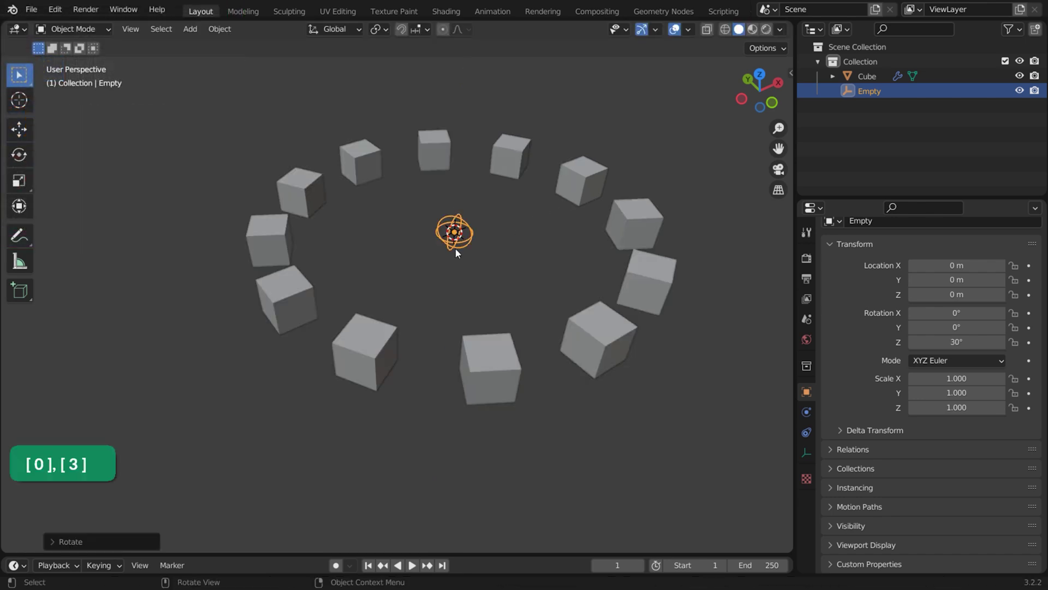
click(107, 539)
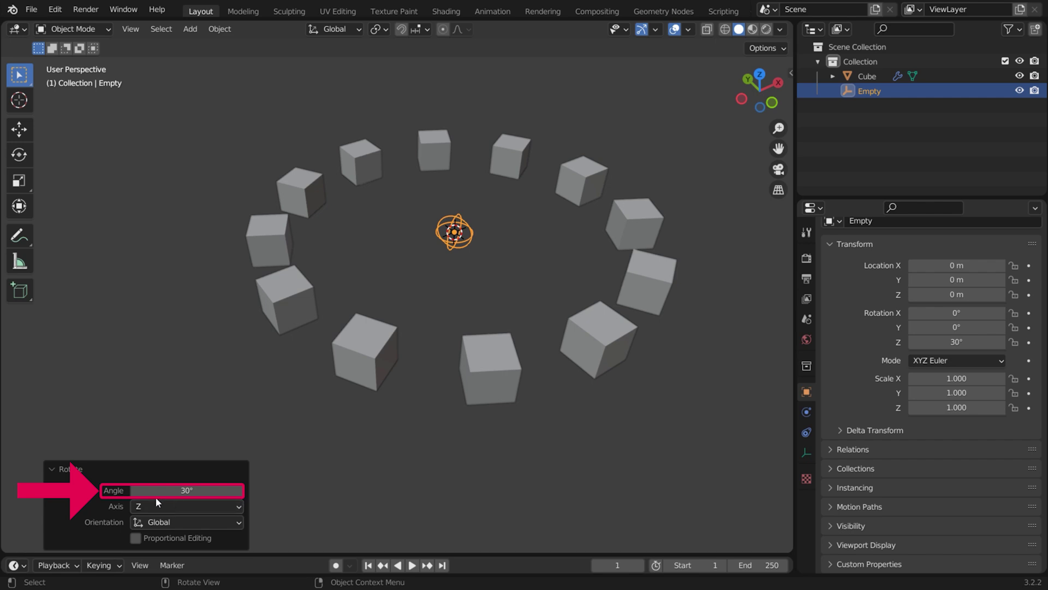
Step: Orbit the view around the ring of twelve cubes
middle_drag(535, 357, 415, 358)
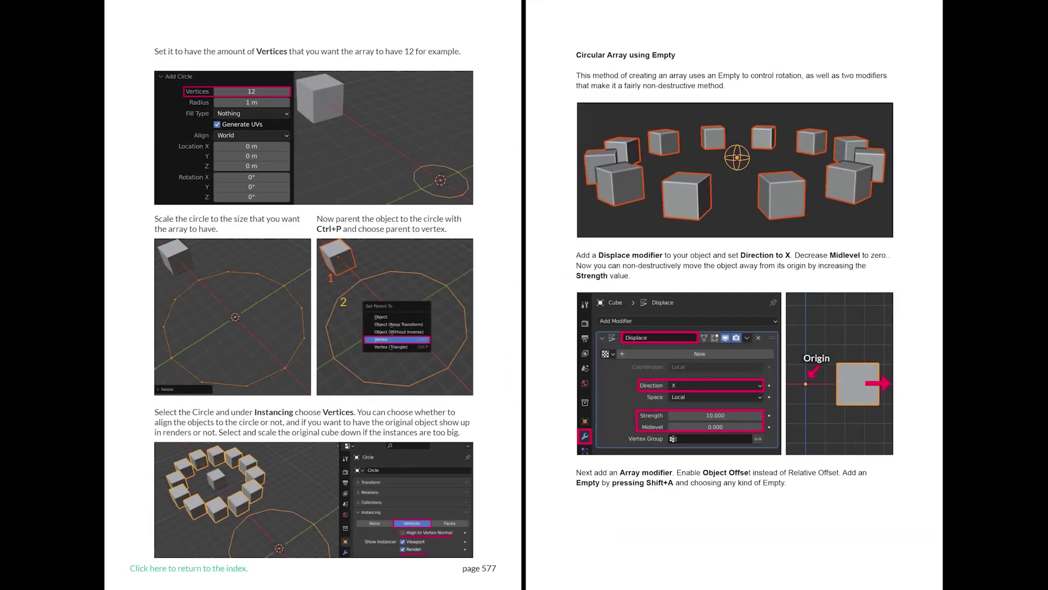